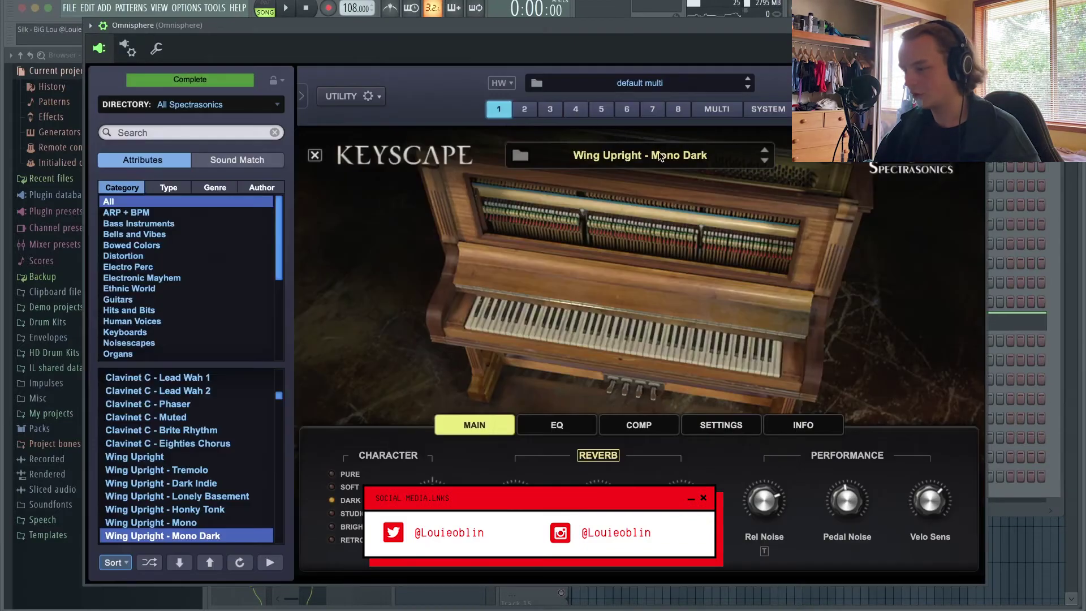
Close the Omnisphere instrument, review the Omnisphere pattern's notes in the piano roll, and return to the playlist.
key(Escape)
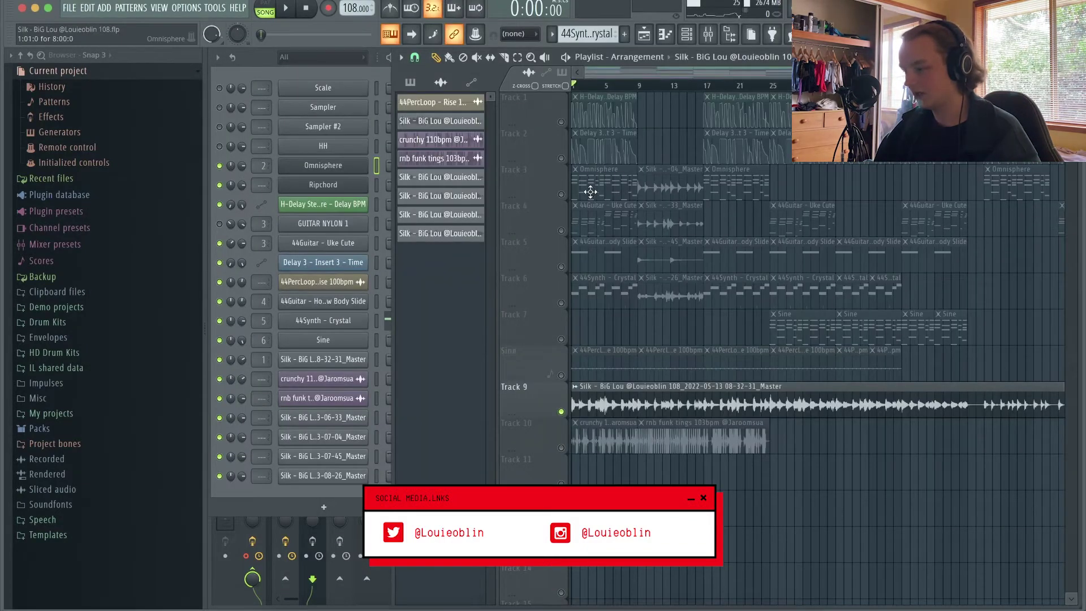
double_click(591, 193)
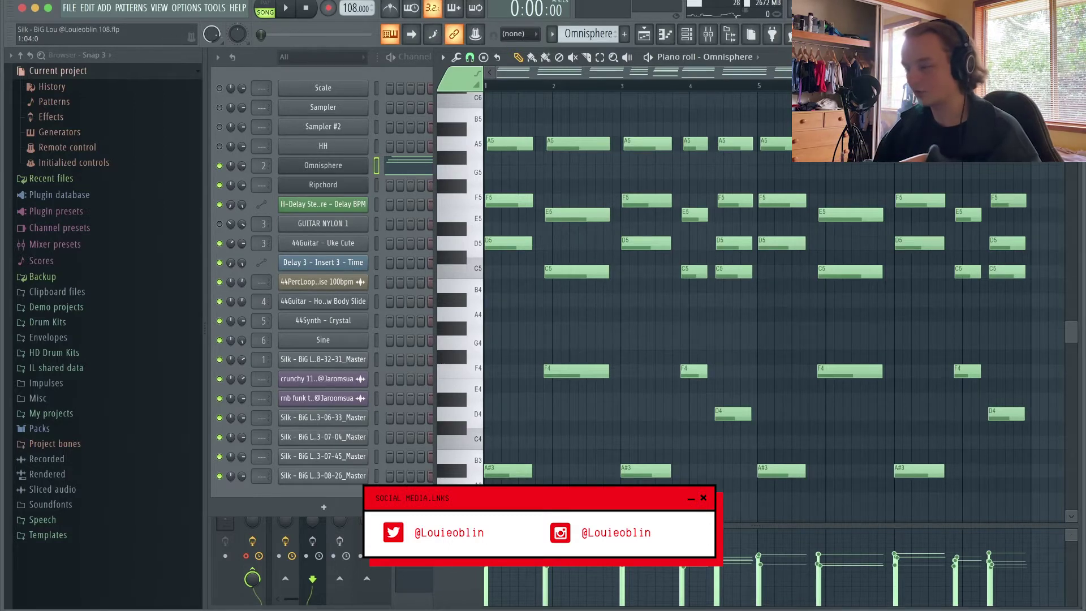
key(F5)
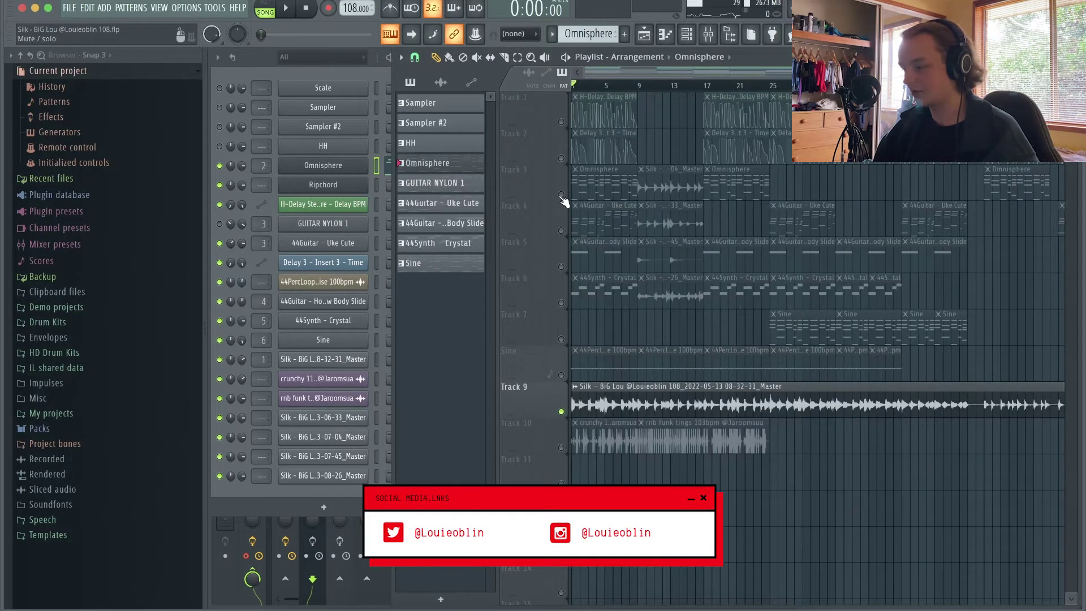
Solo Track 3 and move the playhead to bar 9, at the start of its resampled audio clip.
scroll(671, 135, down, 2)
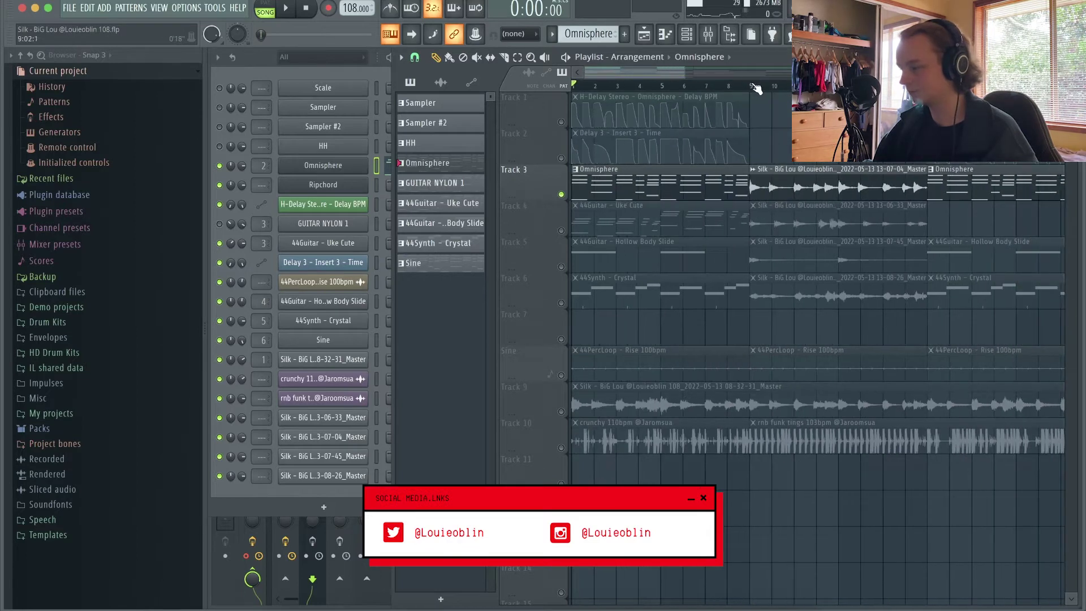
click(757, 89)
scroll(757, 89, down, 3)
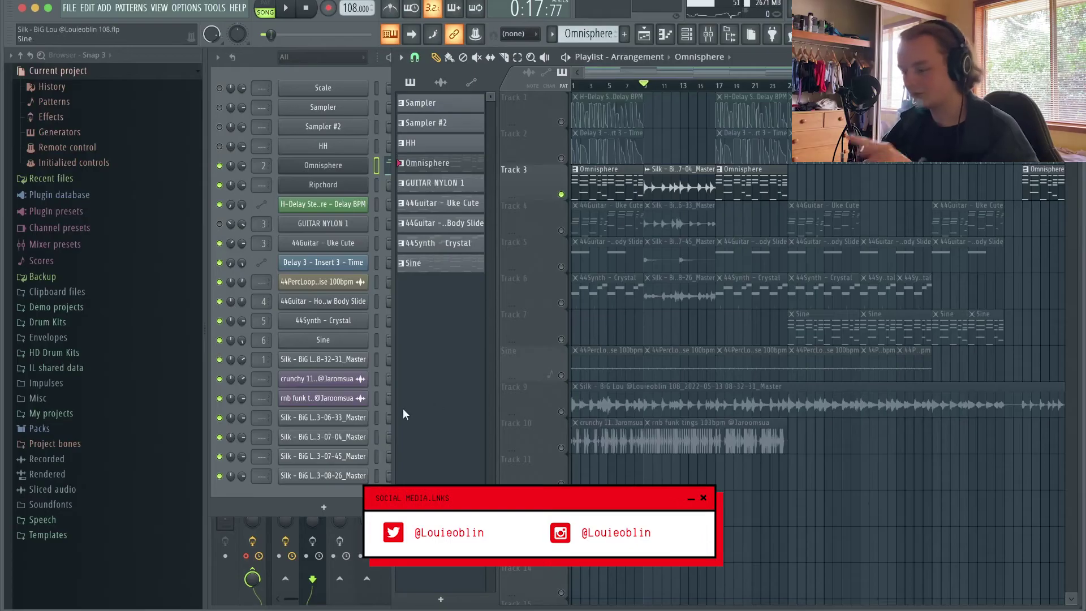
Inspect the Guitar Gadgets, Fruity Chorus and FF Pro-Q 3 effects on the Omnisphere mixer insert.
click(216, 563)
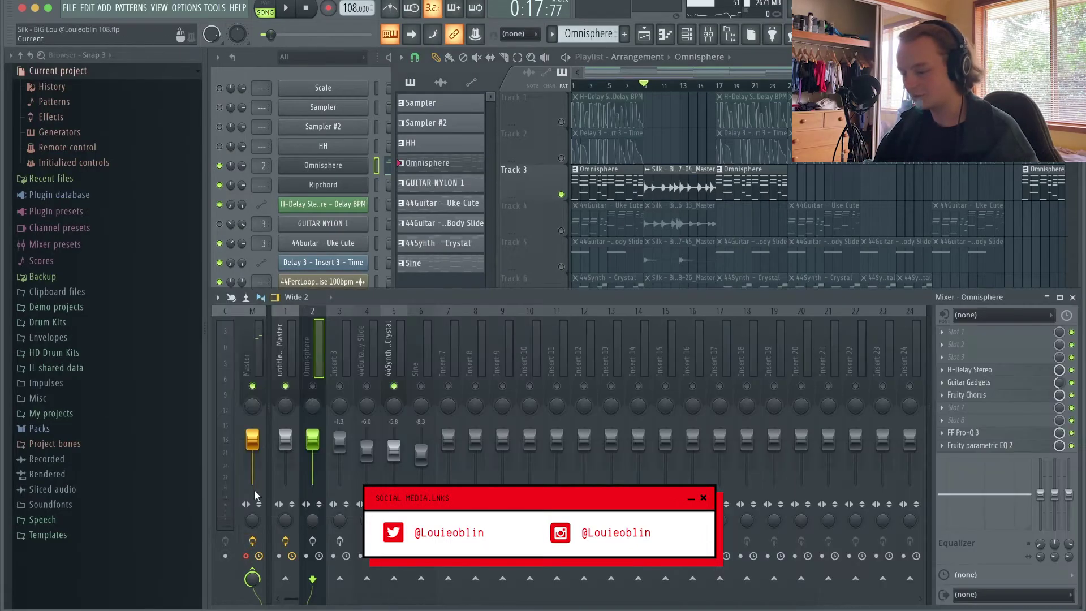
click(971, 385)
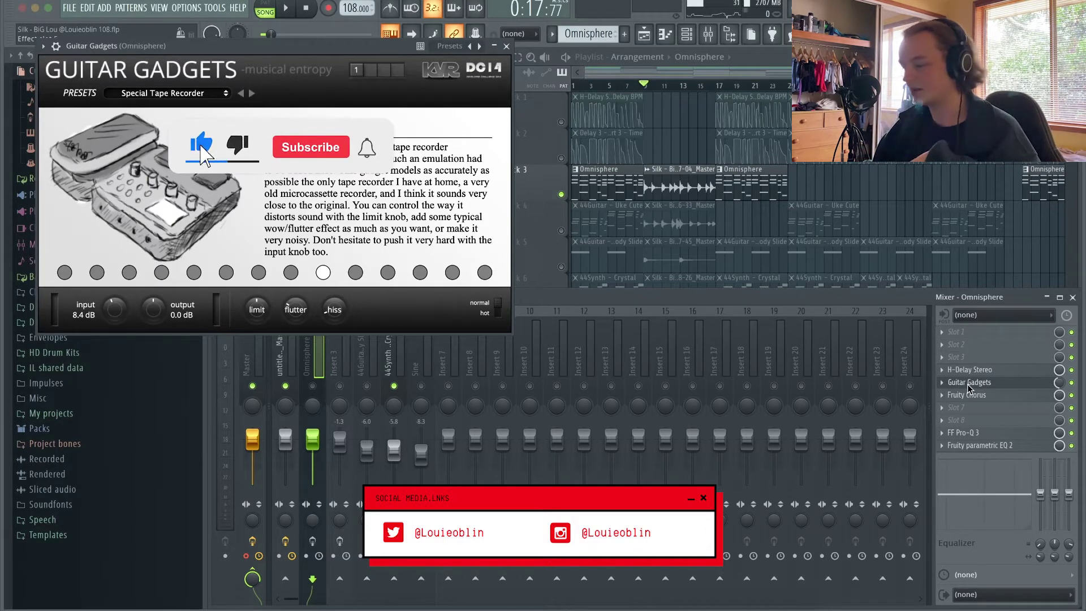
click(969, 384)
click(967, 396)
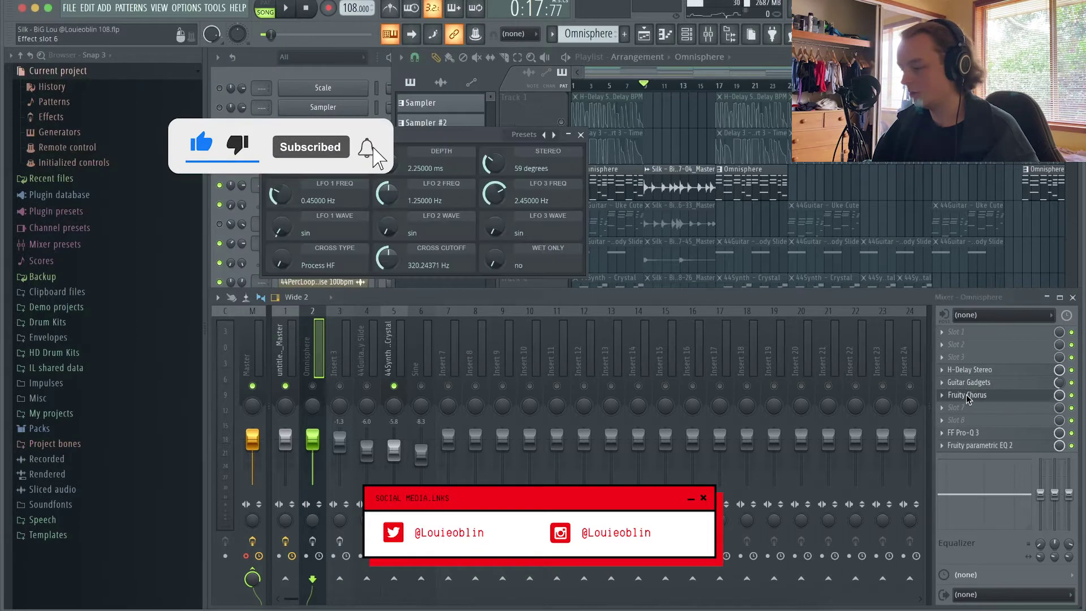
click(967, 396)
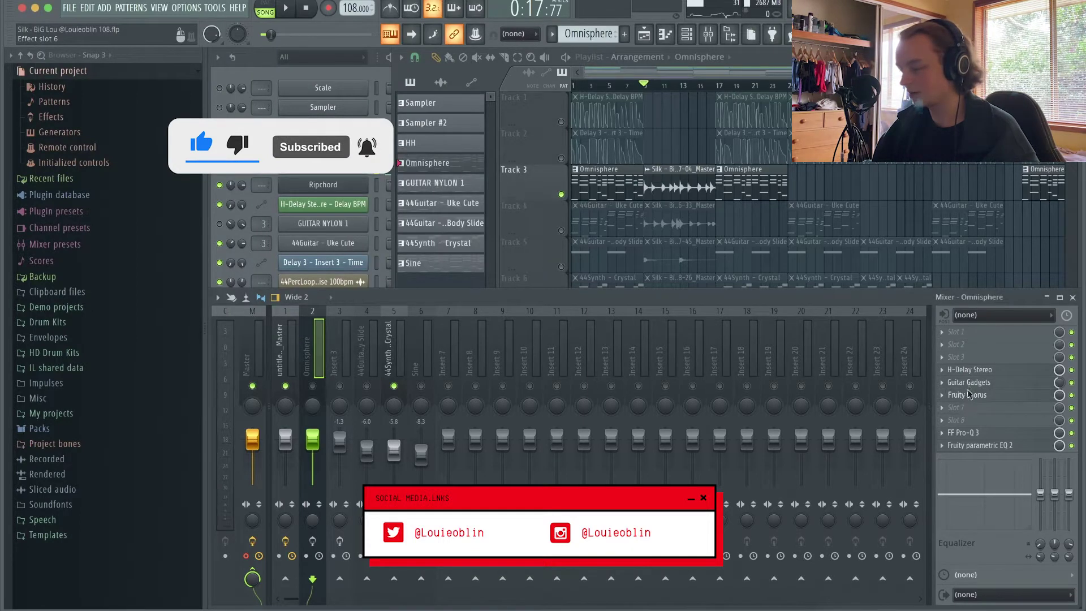
click(966, 433)
click(965, 433)
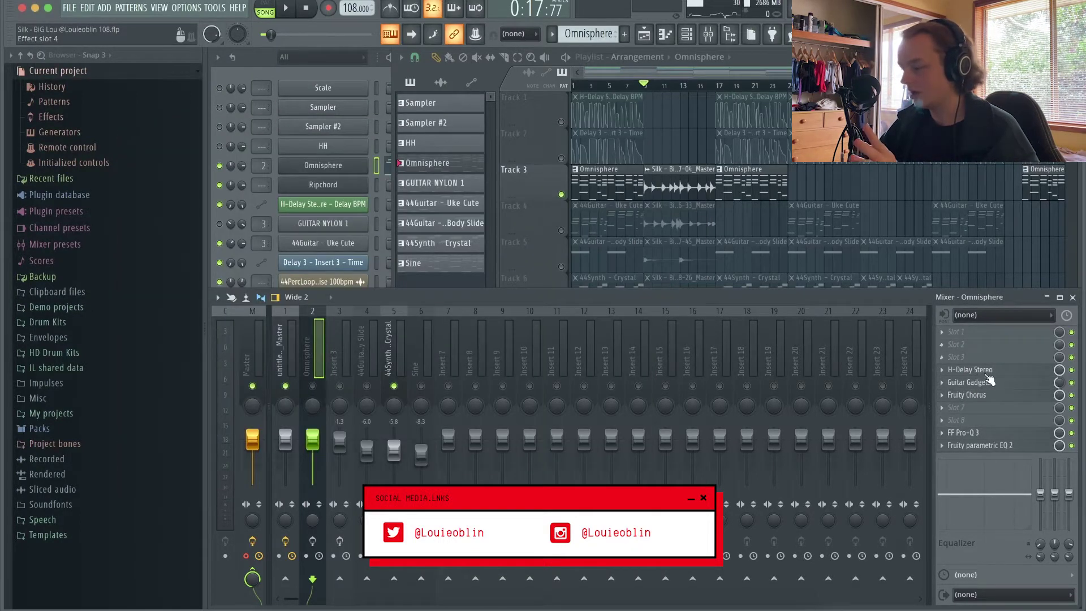
Inspect the H-Delay Stereo settings on the Omnisphere mixer insert, and close the effect.
click(667, 159)
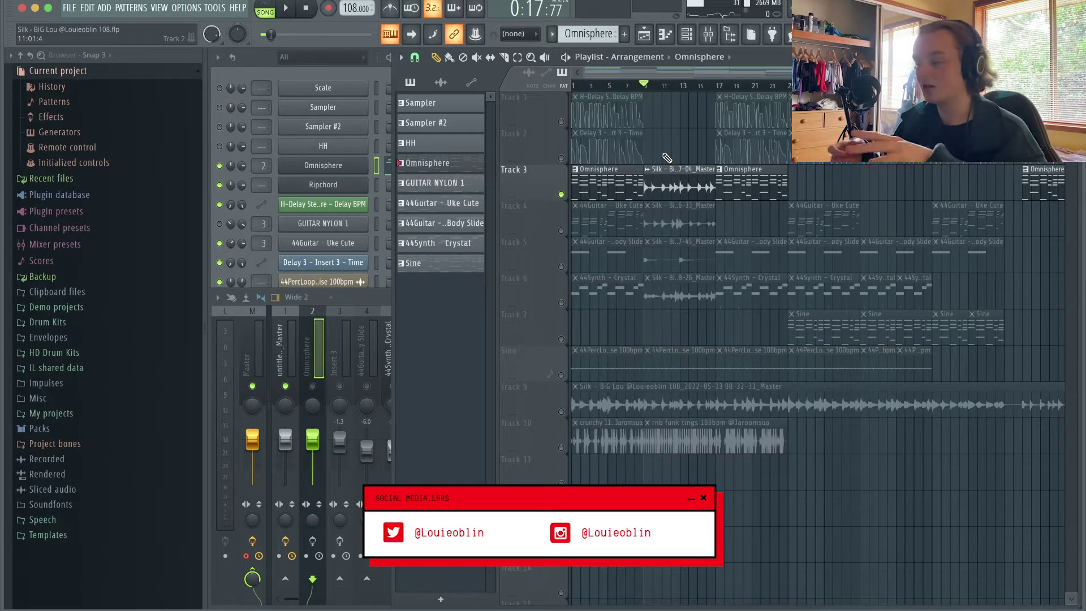
click(322, 354)
click(984, 371)
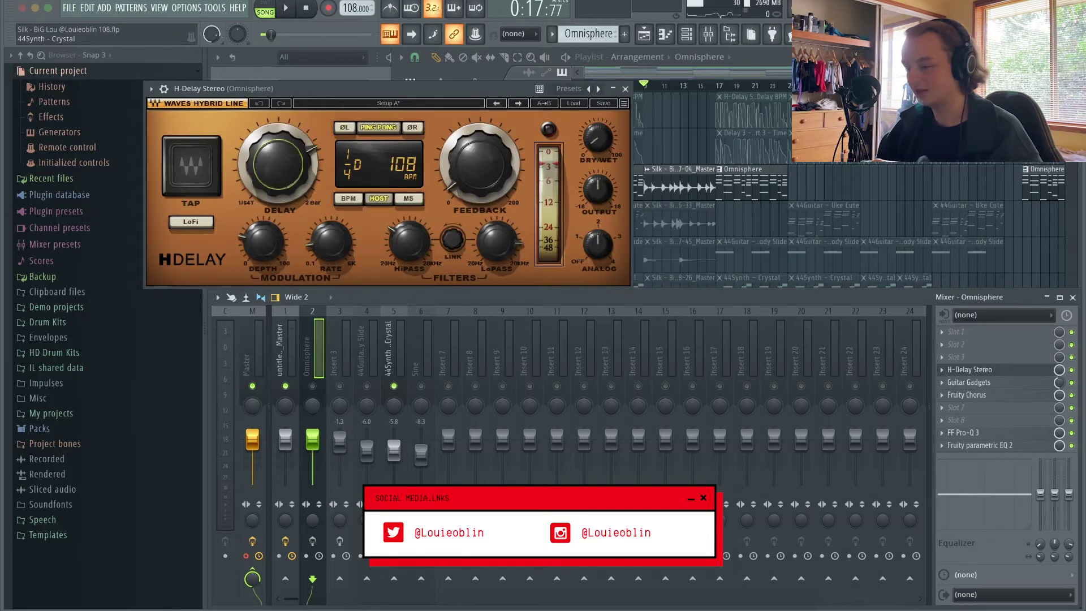
click(626, 89)
click(624, 100)
View the Create sequence articulator tool for the Delay 3 time automation clip on Track 2, and close it without applying.
scroll(581, 96, up, 2)
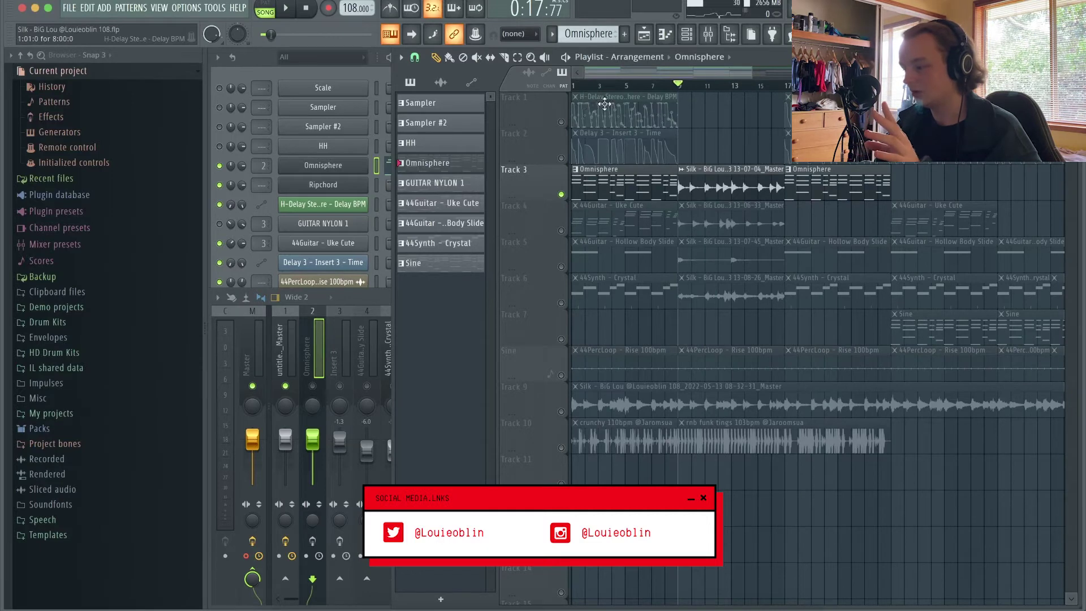
right_click(574, 139)
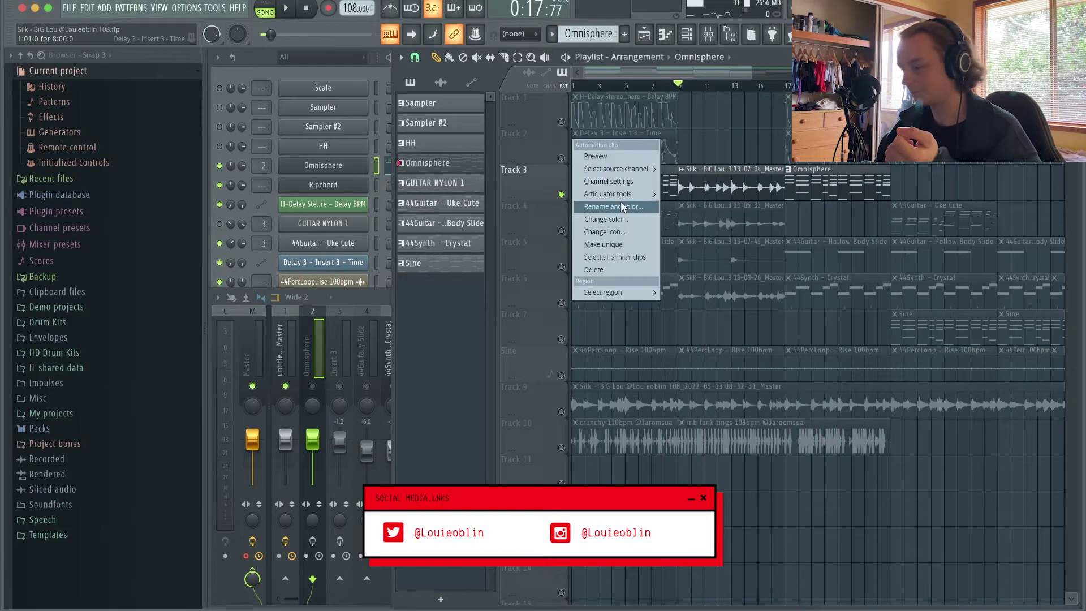
mouse_move(623, 196)
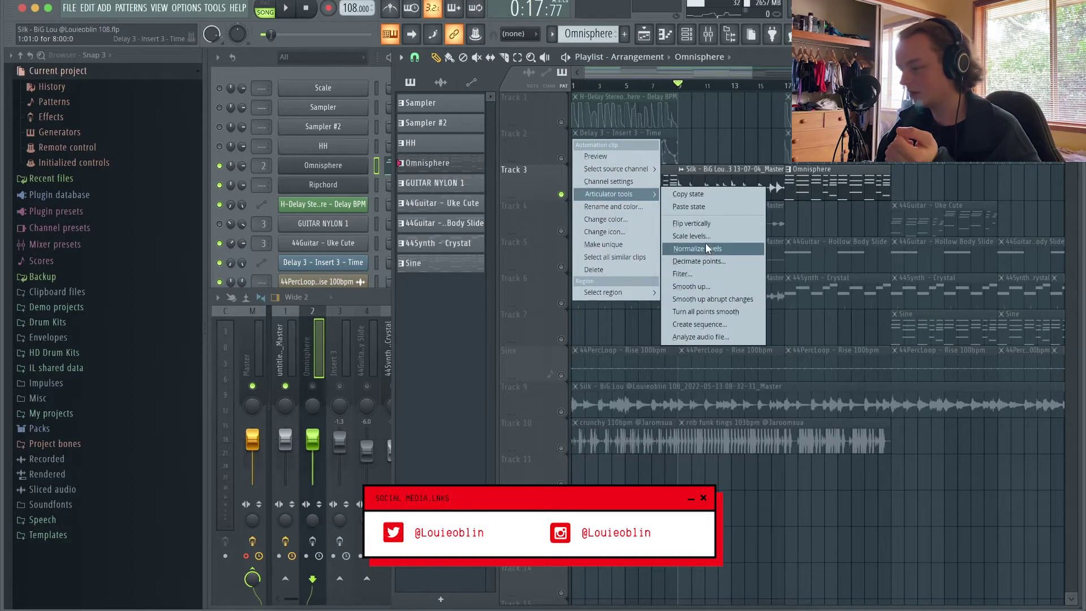
click(710, 321)
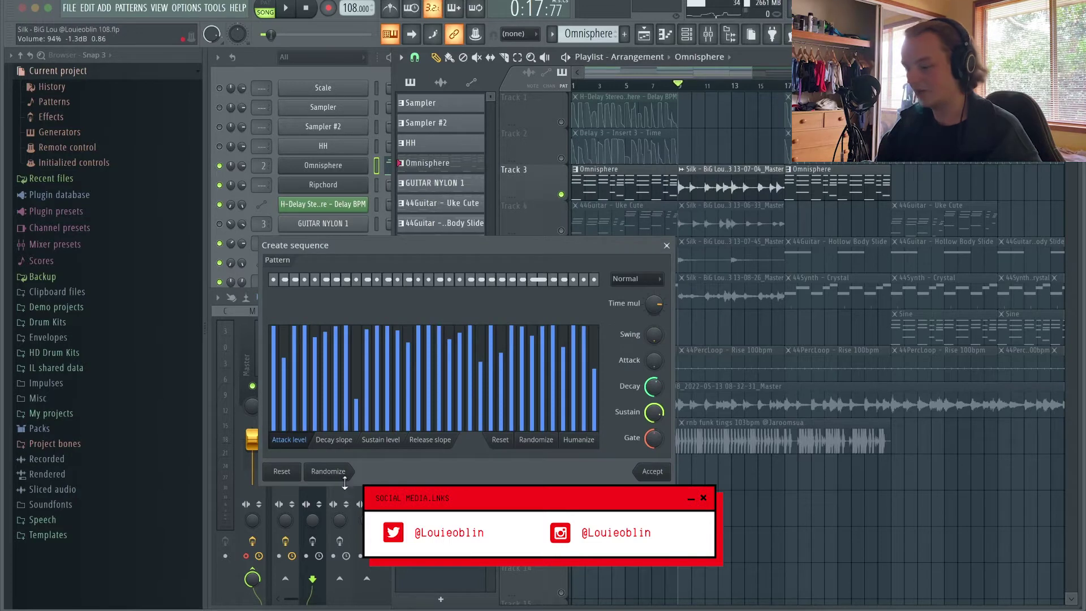
click(667, 246)
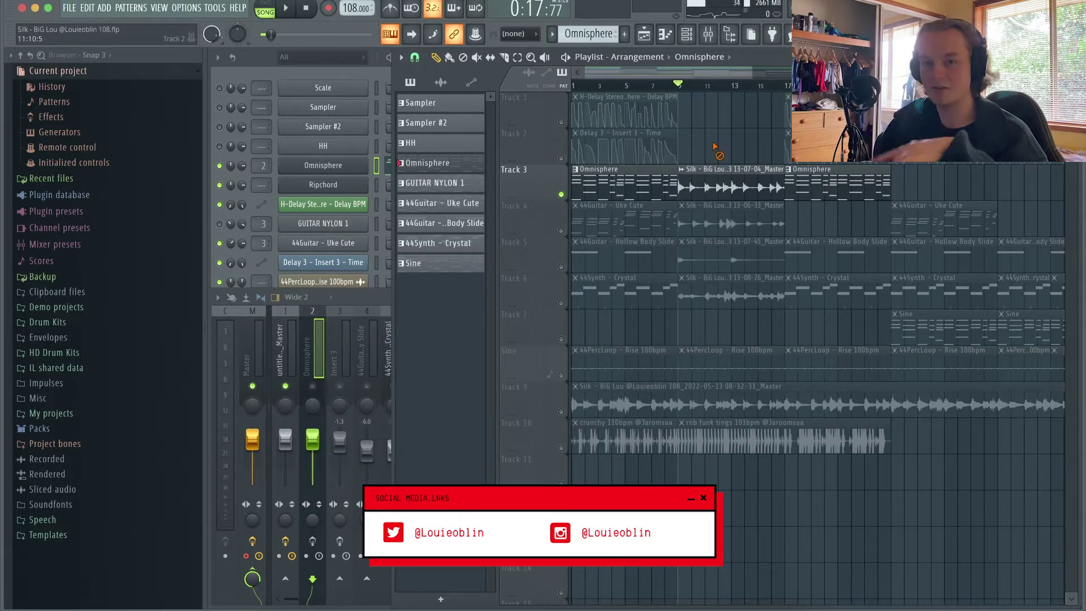
Solo the H-Delay automation on Track 1, return the playhead to the start, and briefly enable Track 2 for comparison.
click(622, 110)
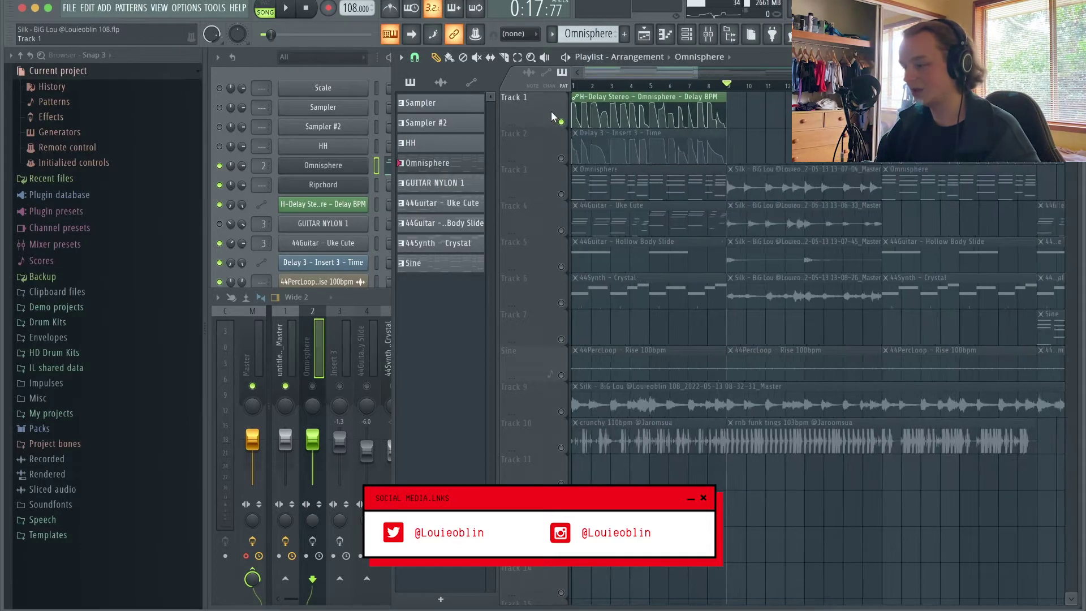
scroll(594, 108, up, 3)
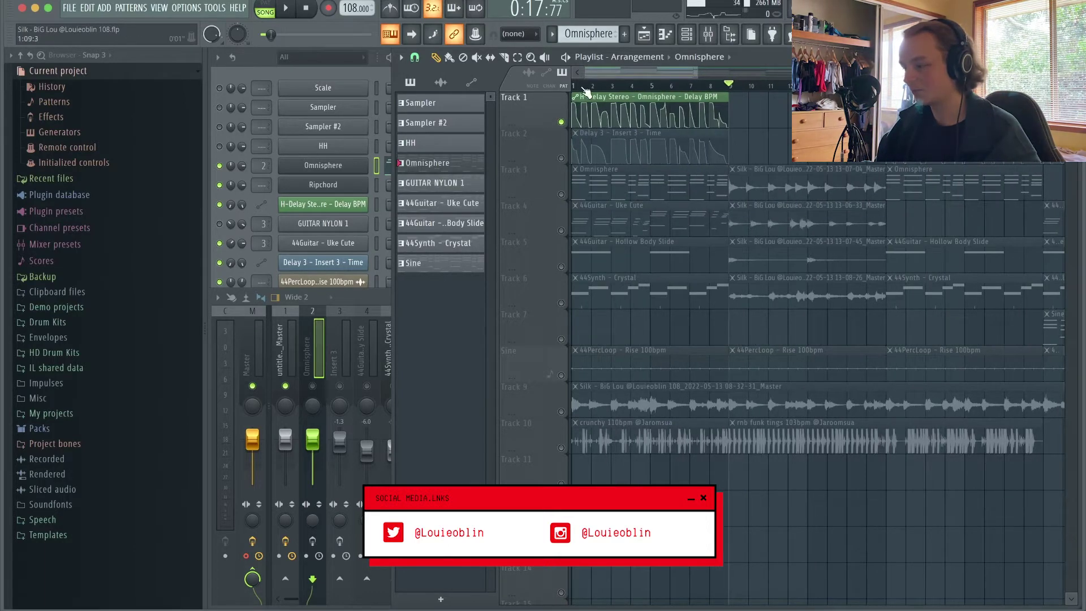
click(561, 158)
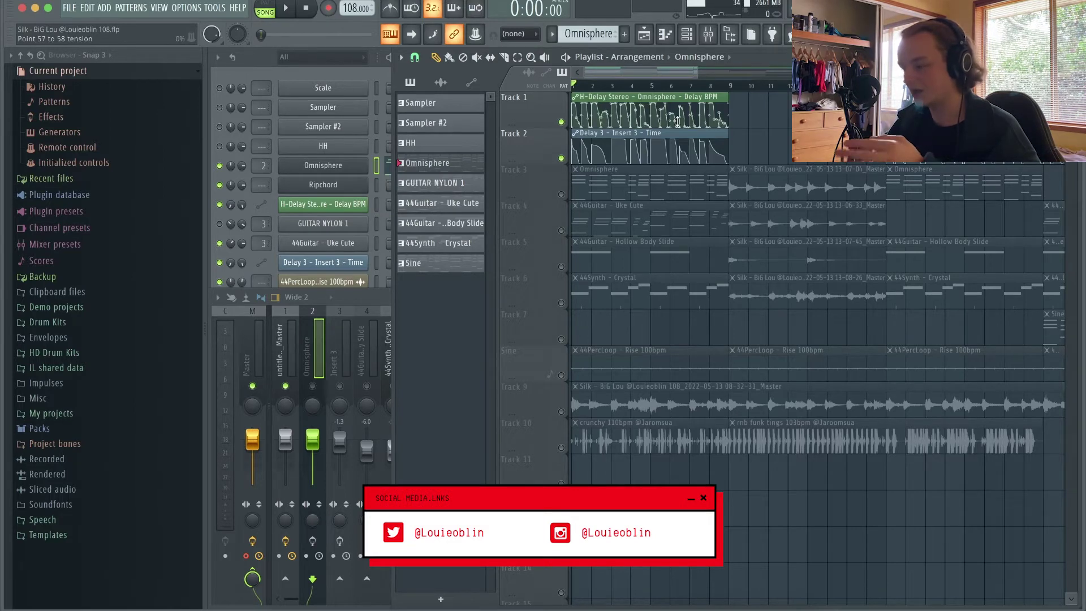
click(562, 159)
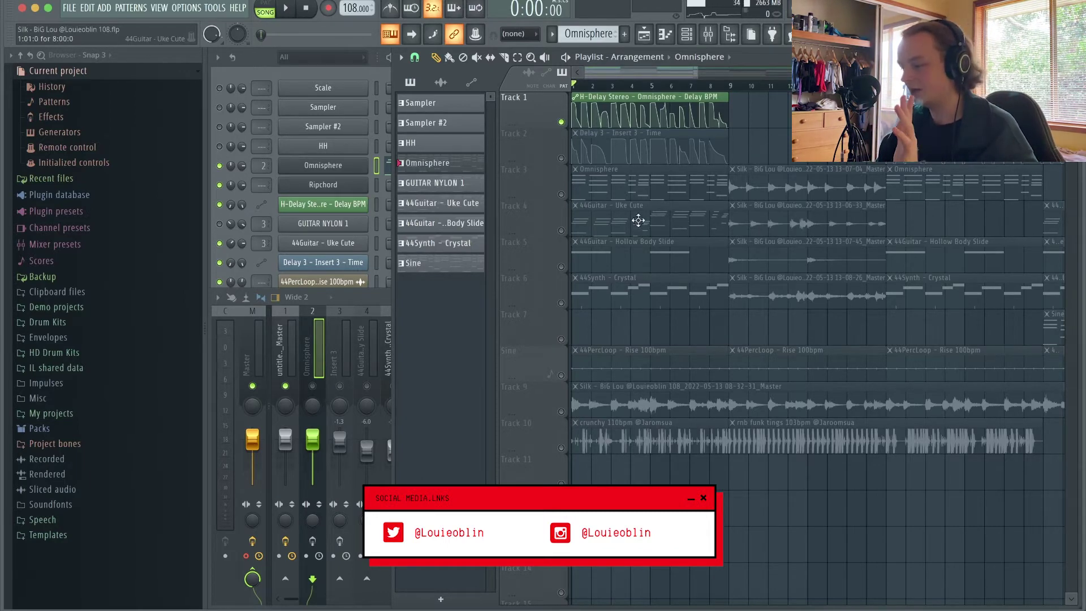
Inspect the volume envelope and sample settings of the 44Guitar - Uke Cute channel, and close its sampler.
click(693, 226)
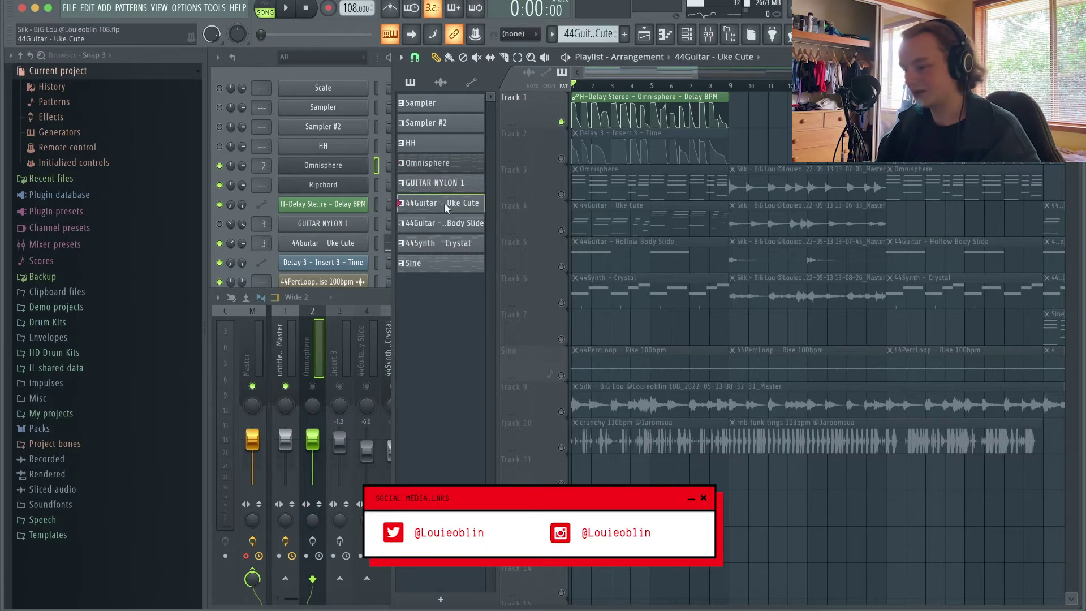
click(347, 244)
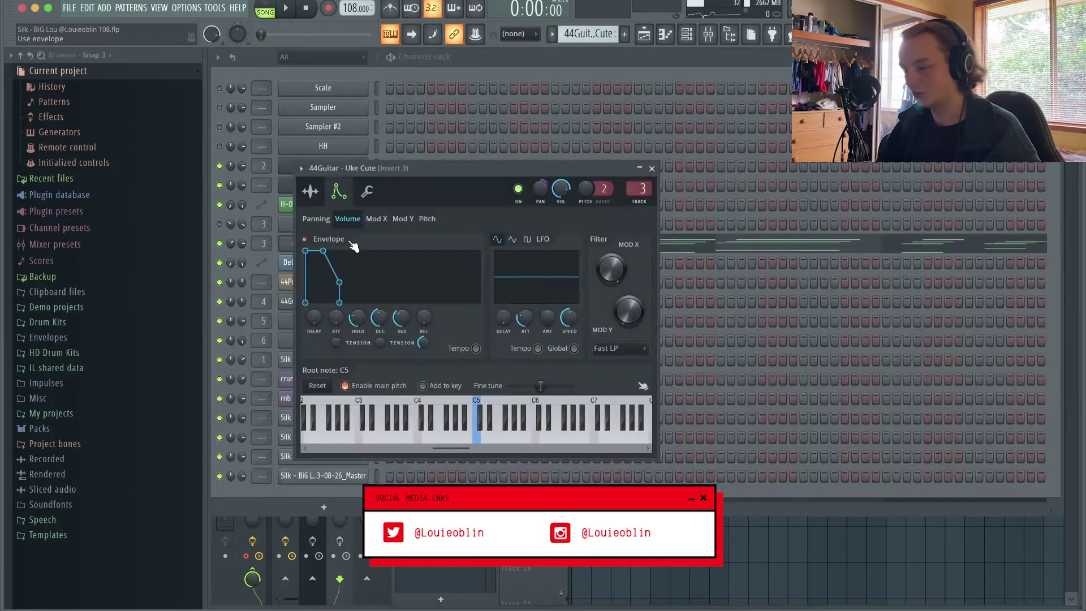
click(310, 191)
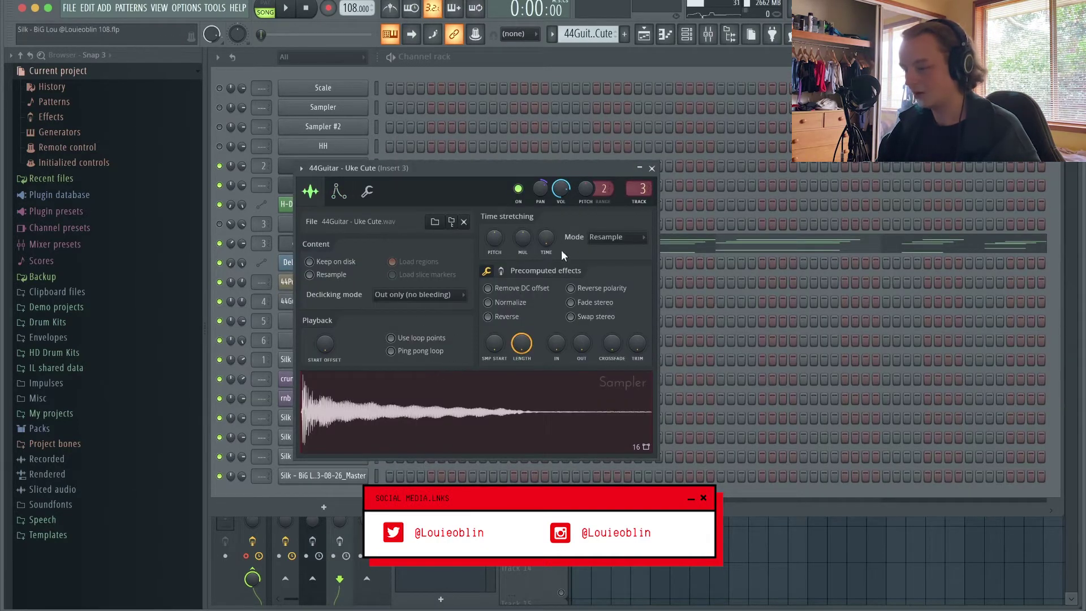
click(652, 168)
Examine the high and low notes of the 44Guitar - Uke Cute pattern in the piano roll.
click(584, 245)
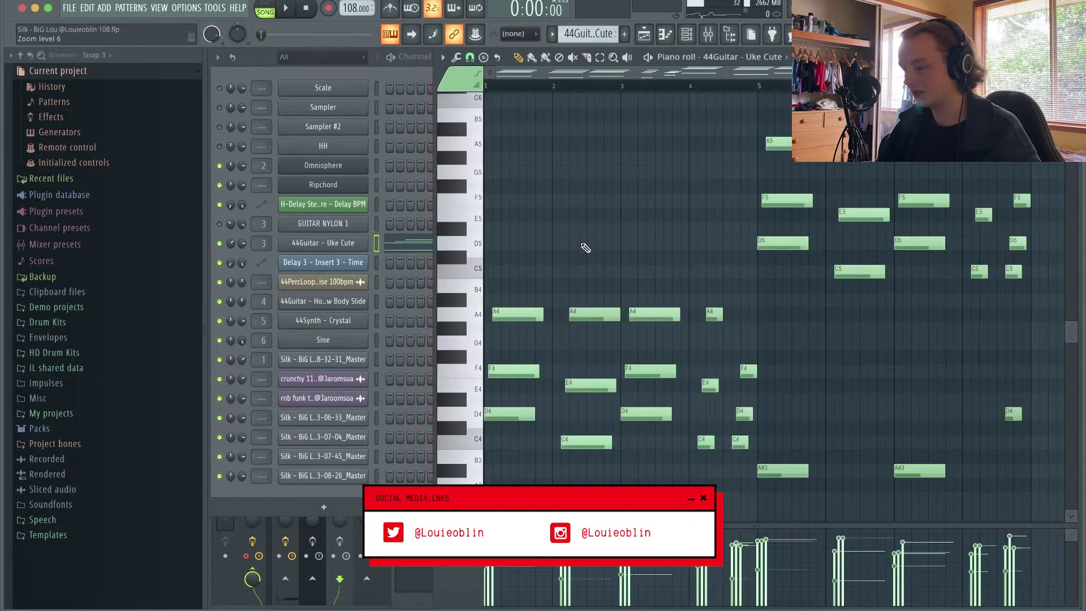
ctrl+scroll(600, 274, down, 1)
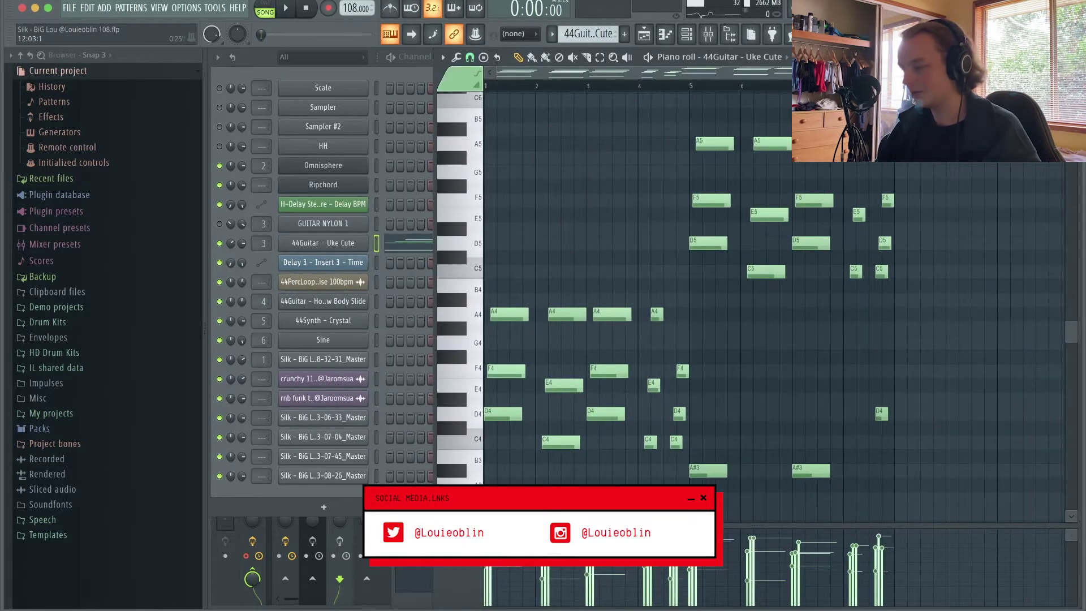
scroll(611, 470, down, 4)
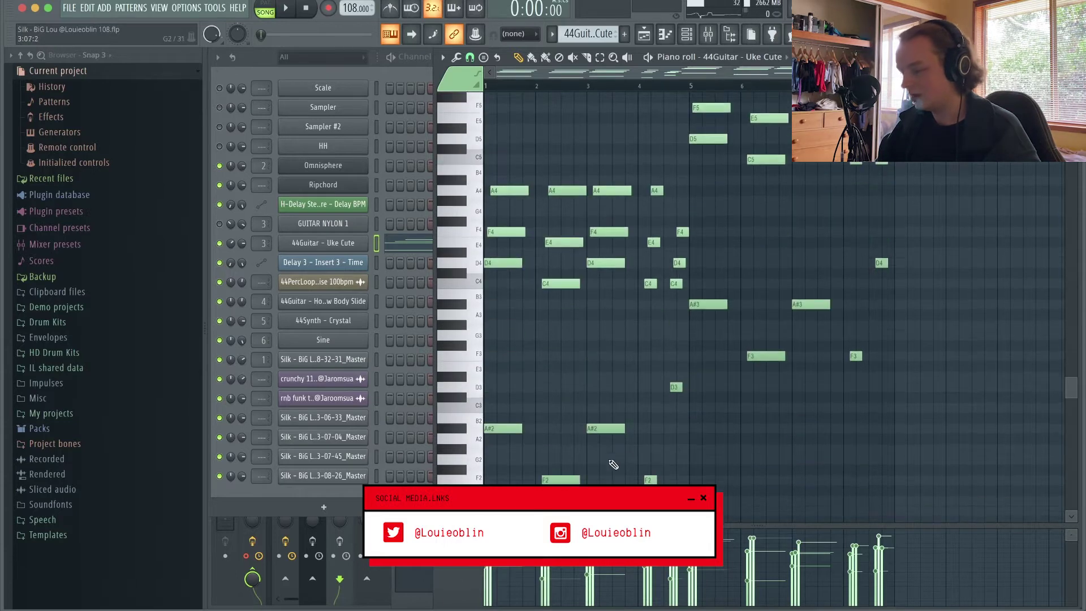
scroll(767, 354, up, 4)
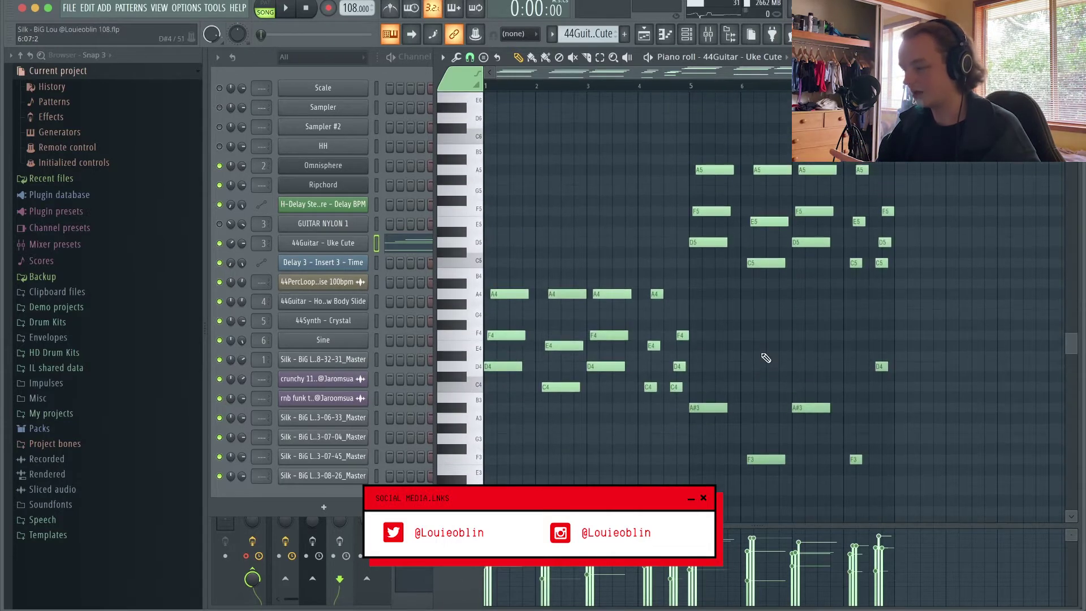
Return to the playlist and audition the soloed Track 4 with its resampled guitar clip at bar 9, and stop playback.
key(F5)
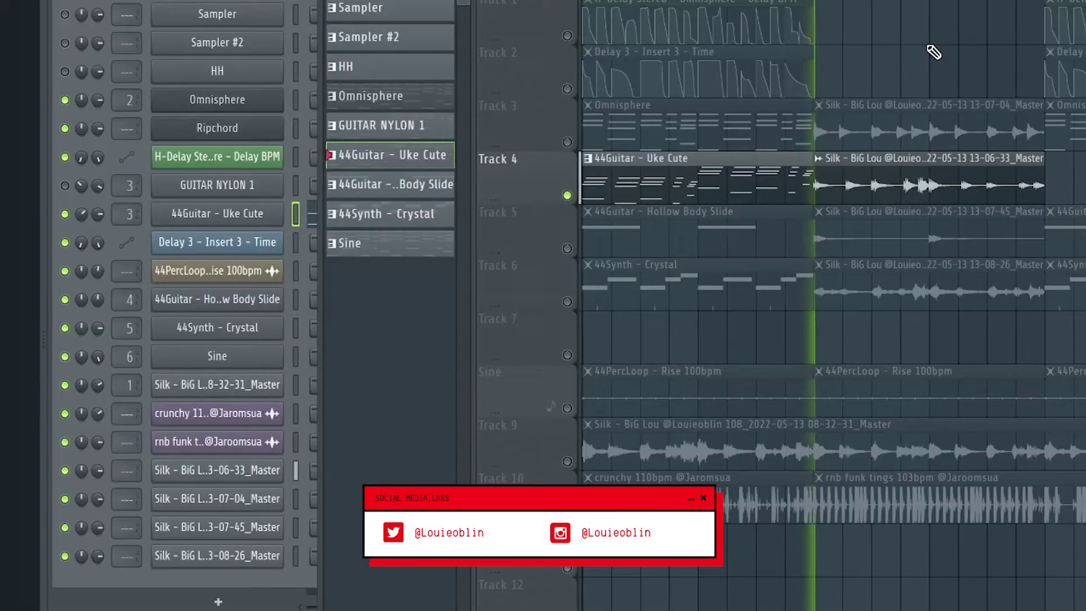
key(space)
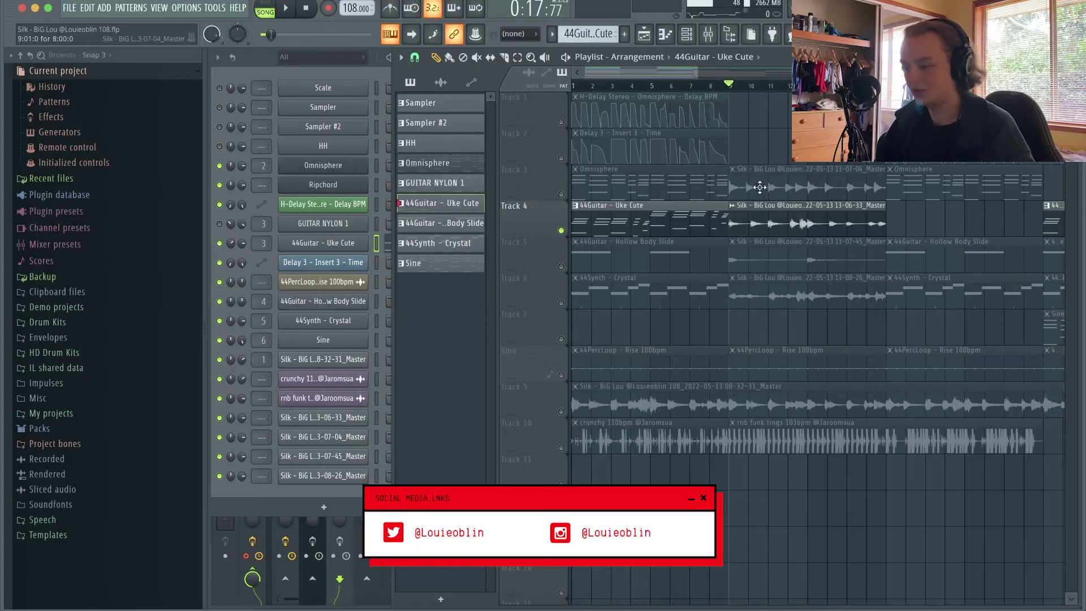
scroll(759, 187, down, 2)
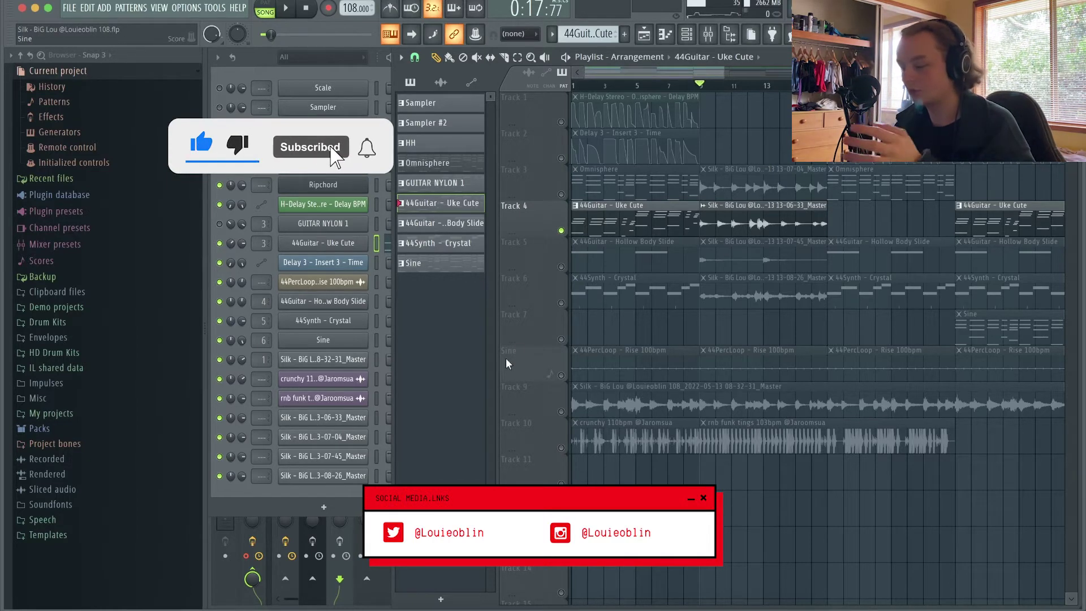
Inspect the Fruity Delay 3 and Fruity Flangus settings on mixer Insert 3, closing each plugin.
key(F9)
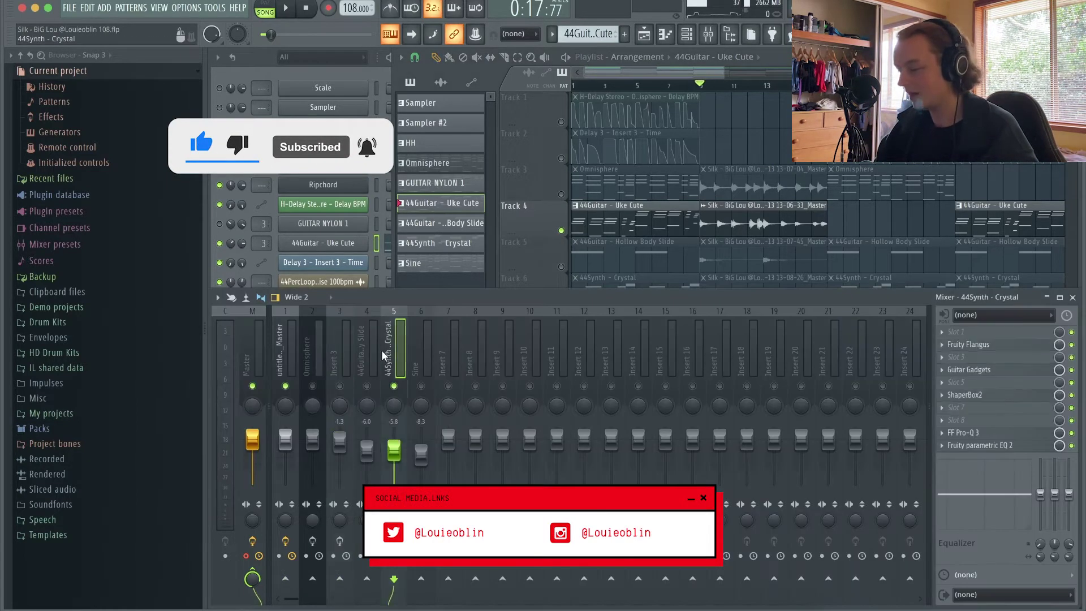
click(363, 349)
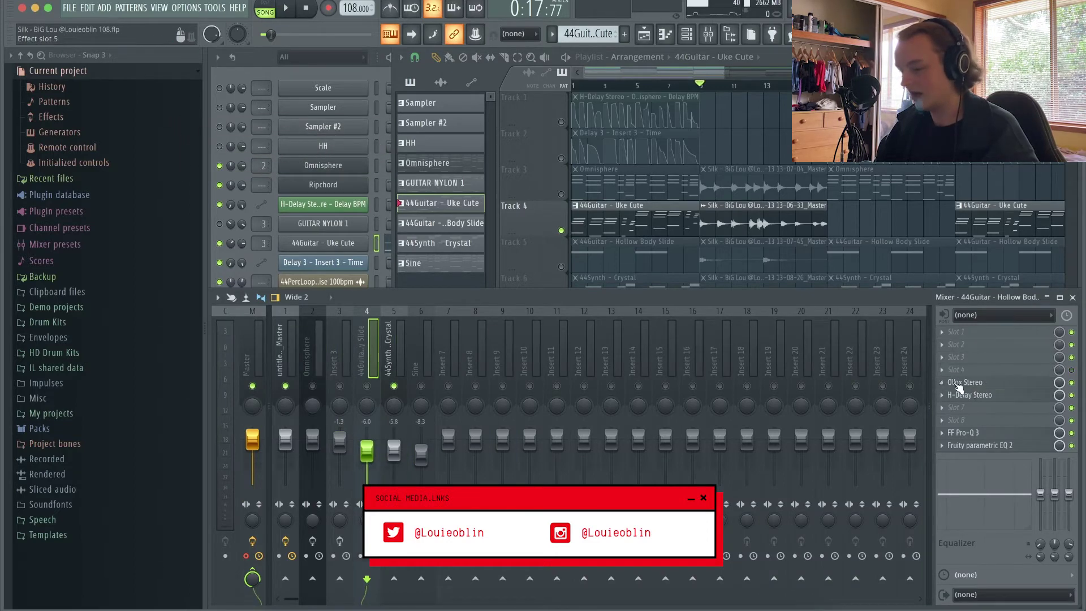
click(346, 346)
click(979, 358)
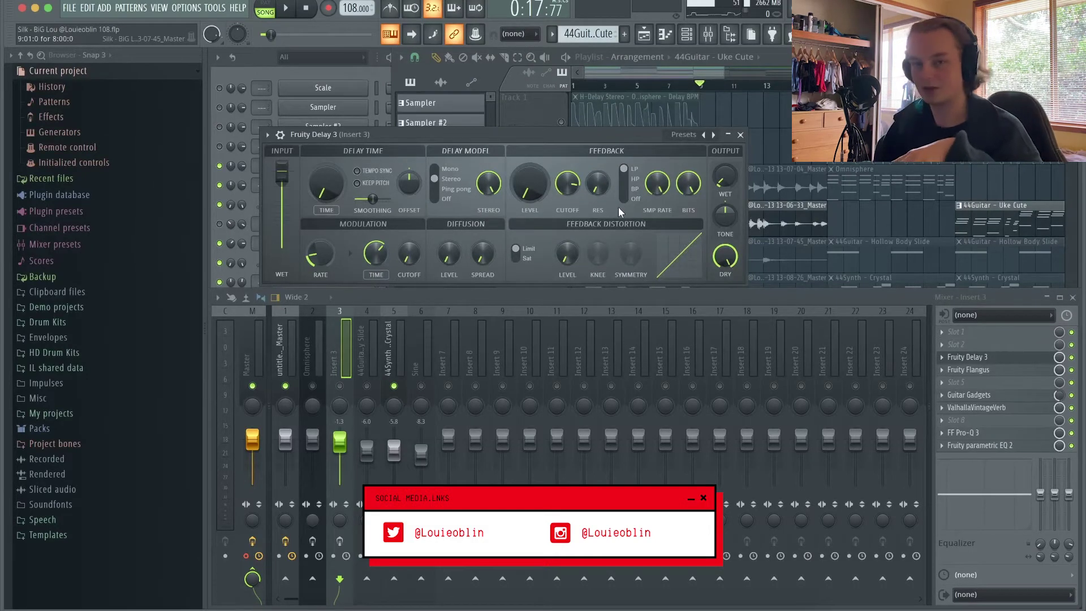
click(979, 361)
click(970, 371)
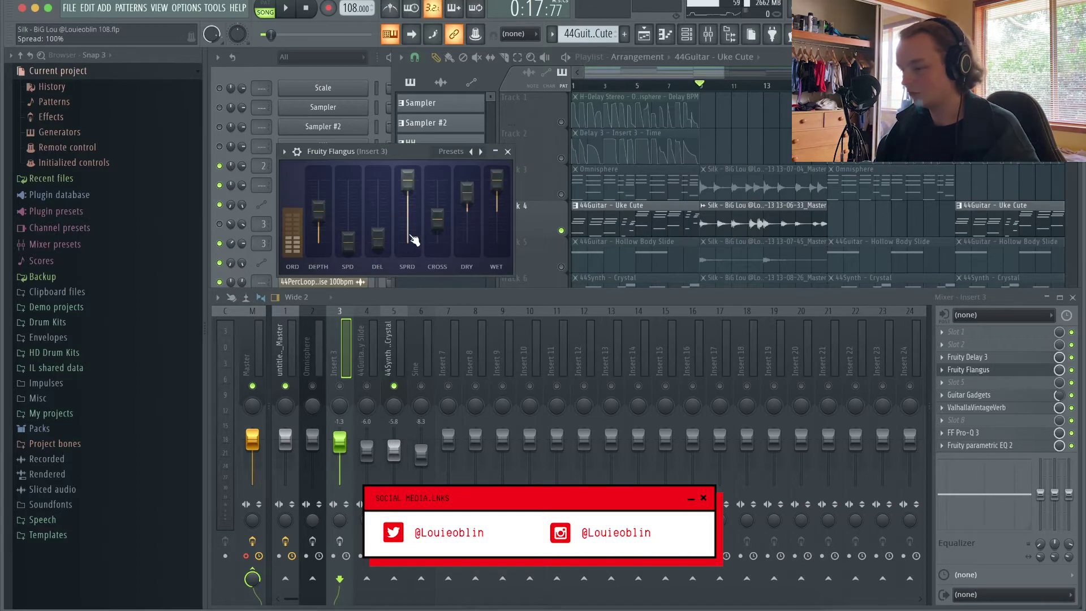
click(509, 152)
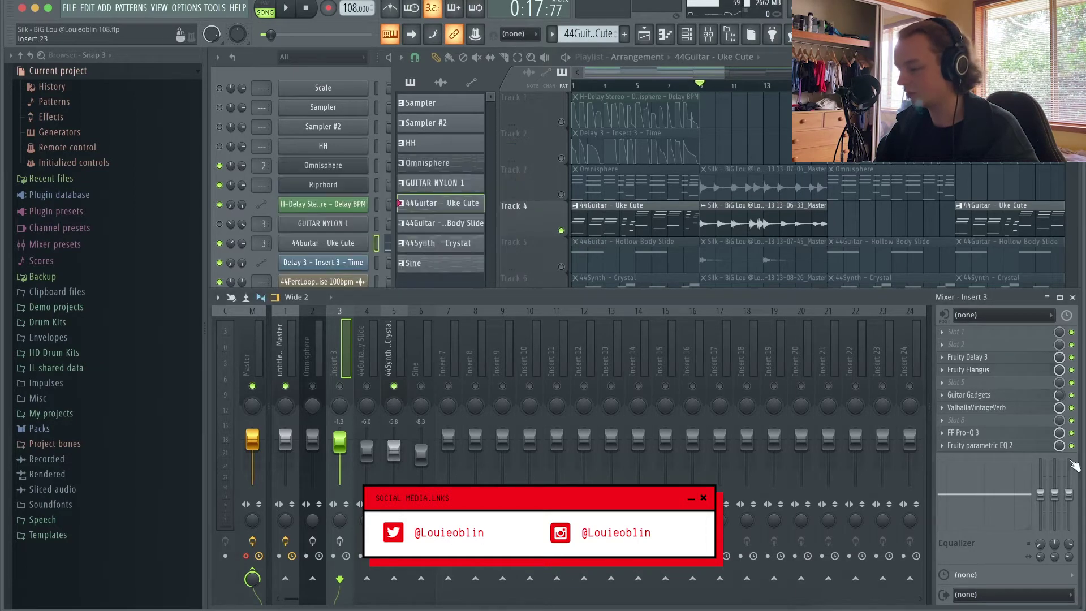
Review the Guitar Gadgets, ValhallaVintageVerb and FF Pro-Q 3 settings on mixer Insert 3, closing each plugin.
click(982, 396)
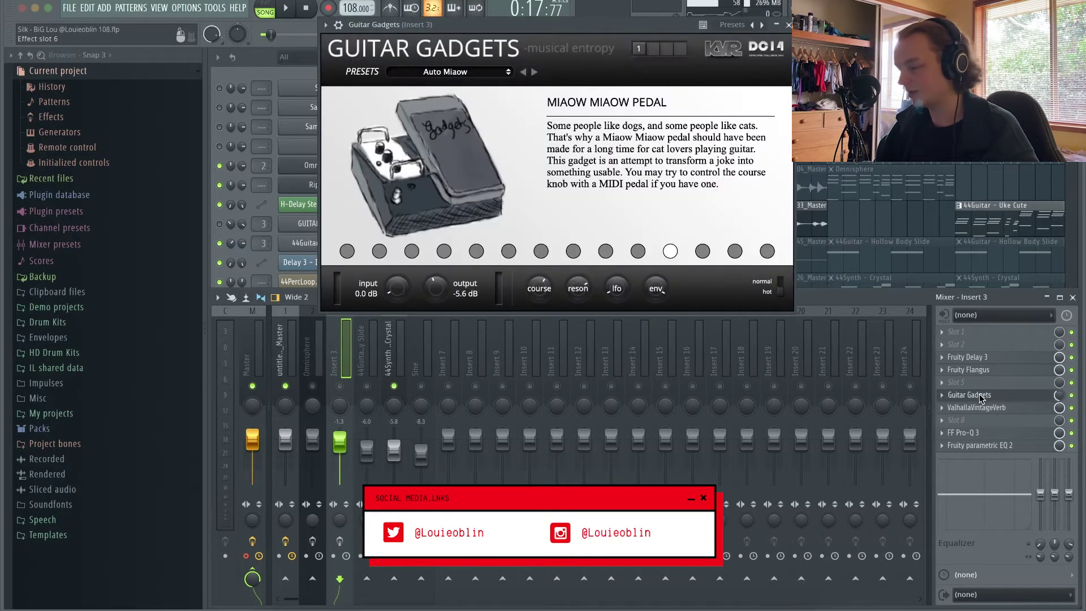
click(980, 395)
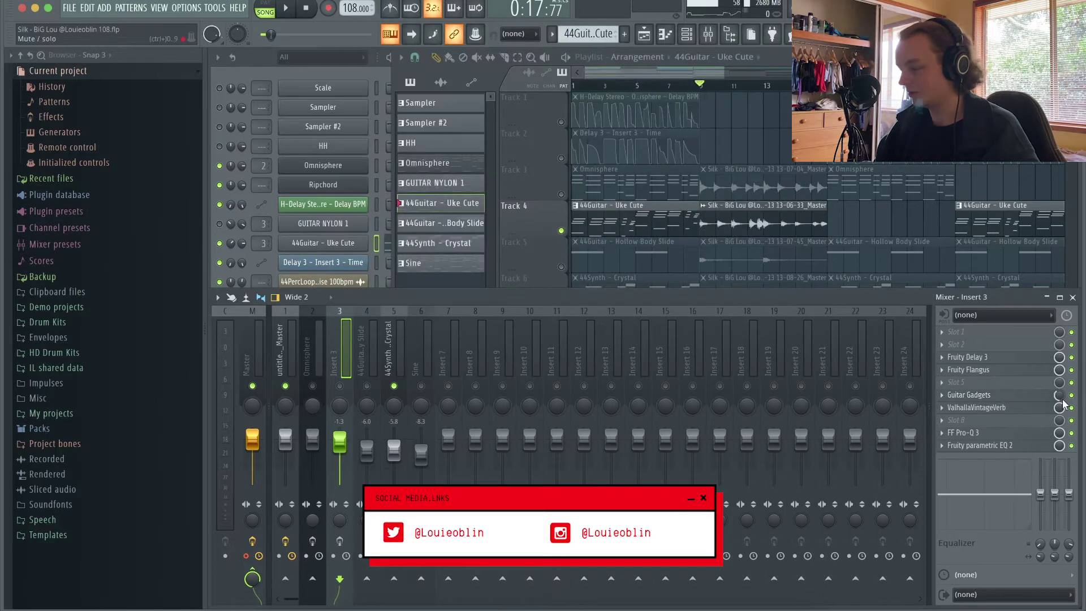
click(1007, 410)
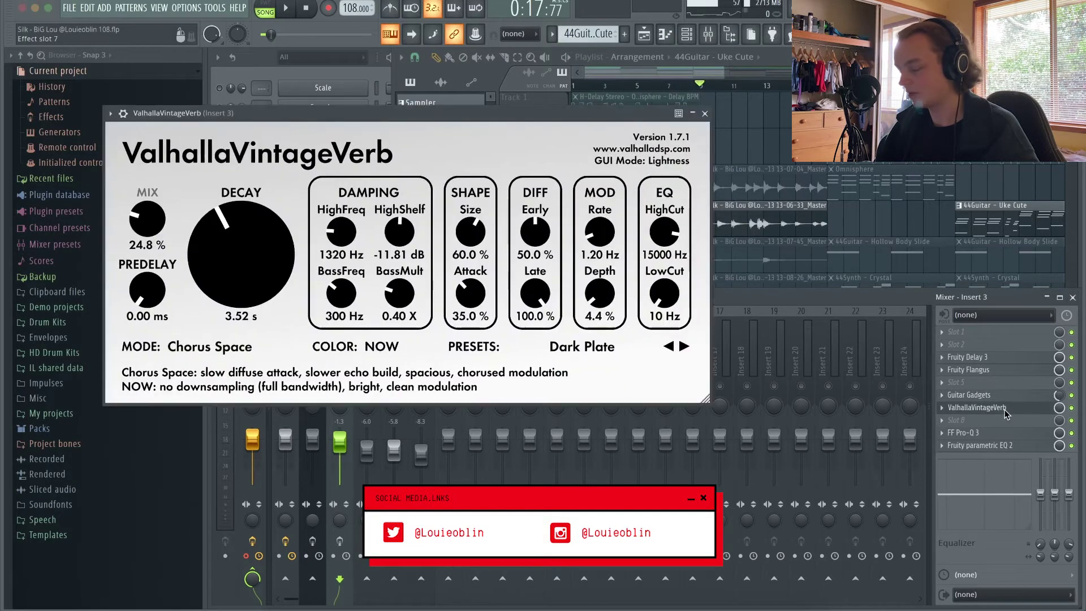
click(1006, 409)
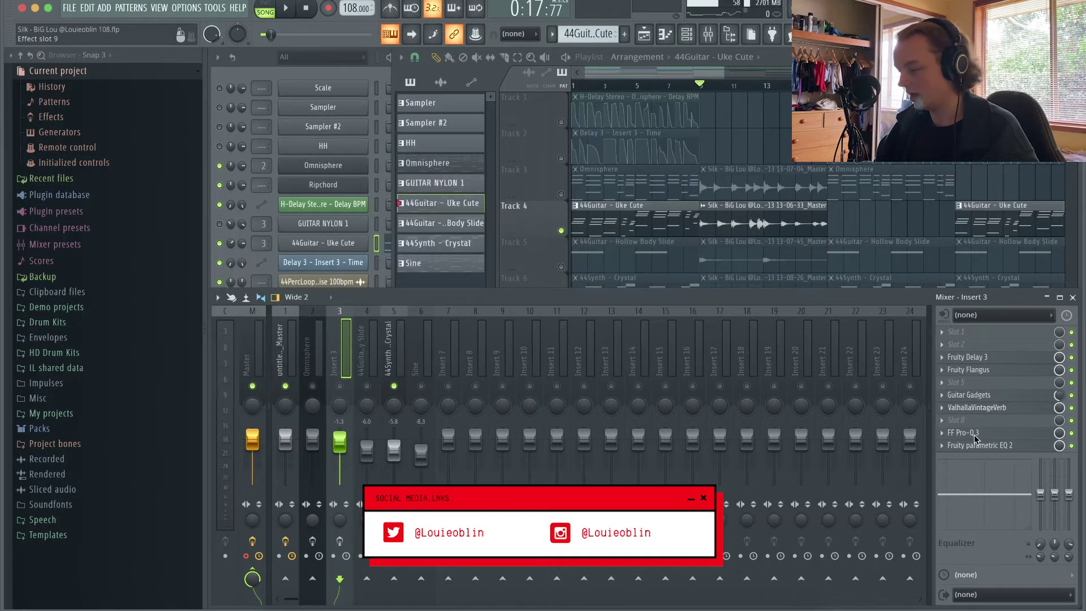
click(975, 434)
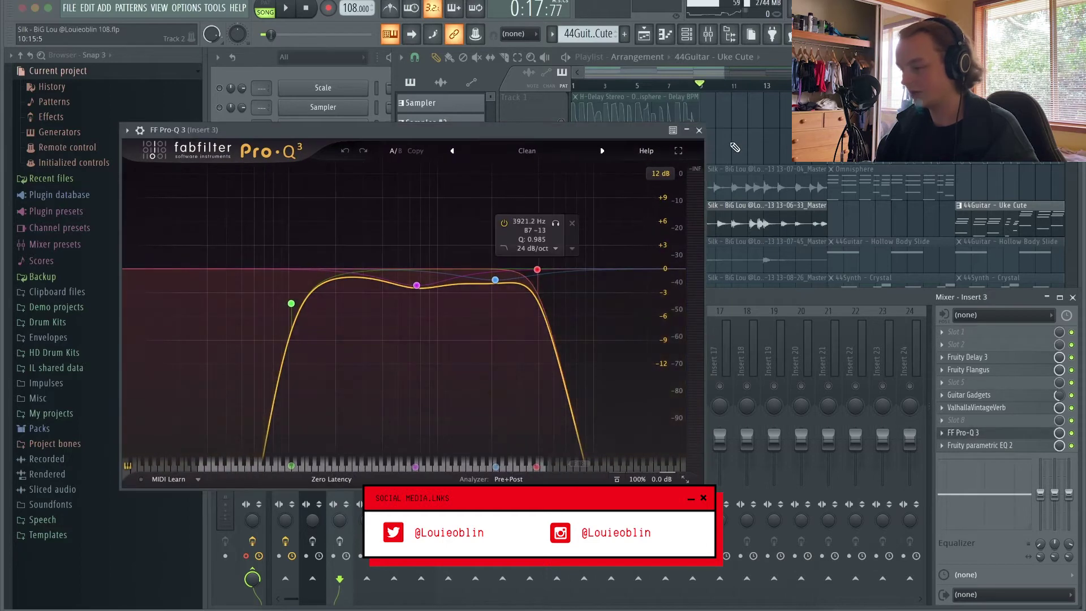
click(699, 130)
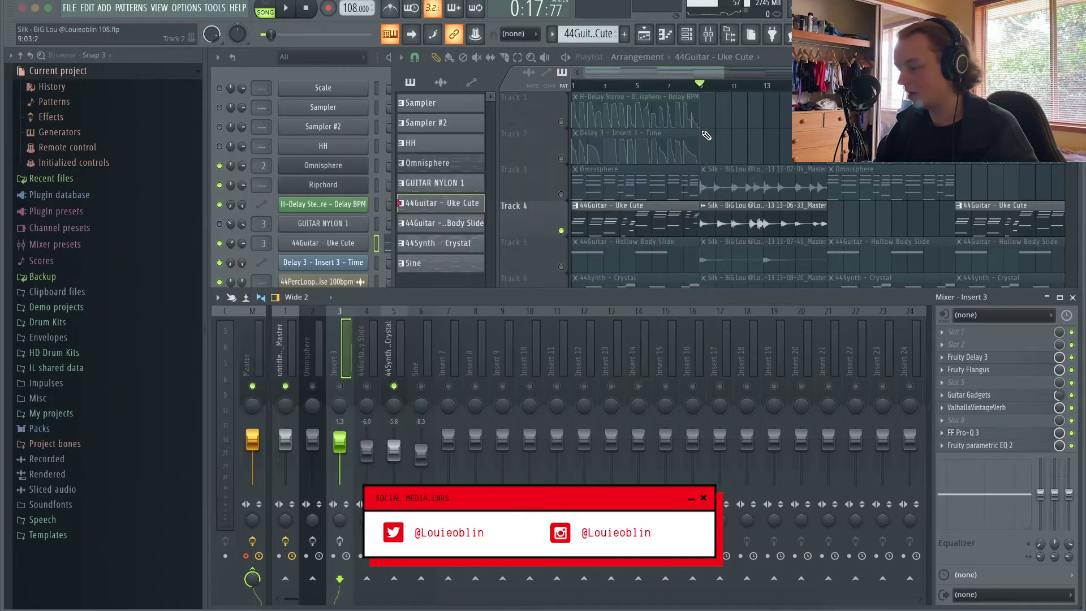
Solo Track 5 and inspect the volume envelope, sample settings and piano roll notes of the 44Guitar - Hollow Body Slide channel.
key(F9)
click(560, 267)
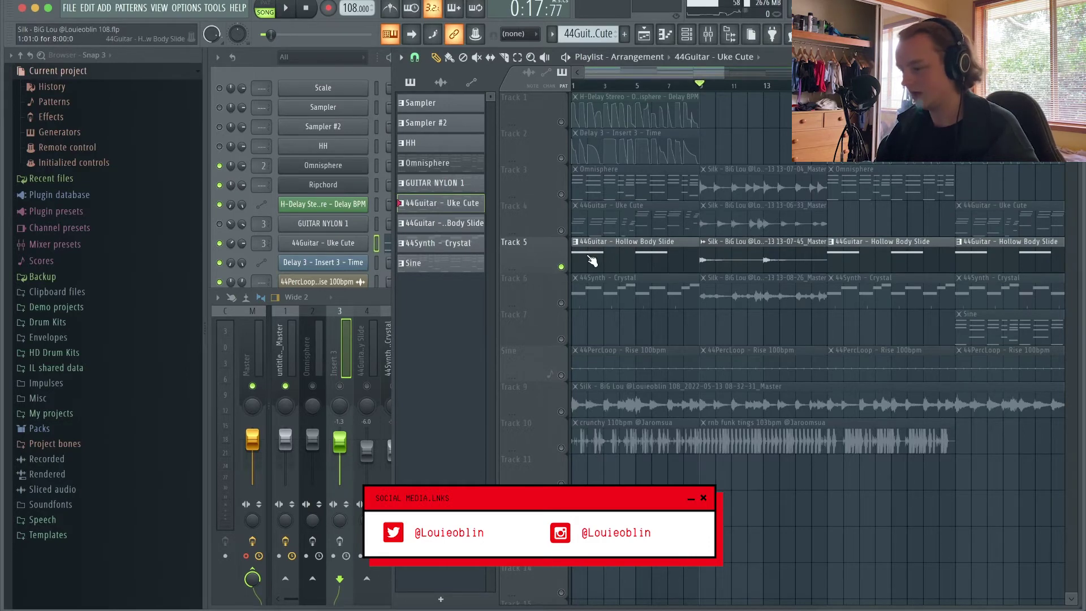
click(447, 223)
key(F6)
click(356, 306)
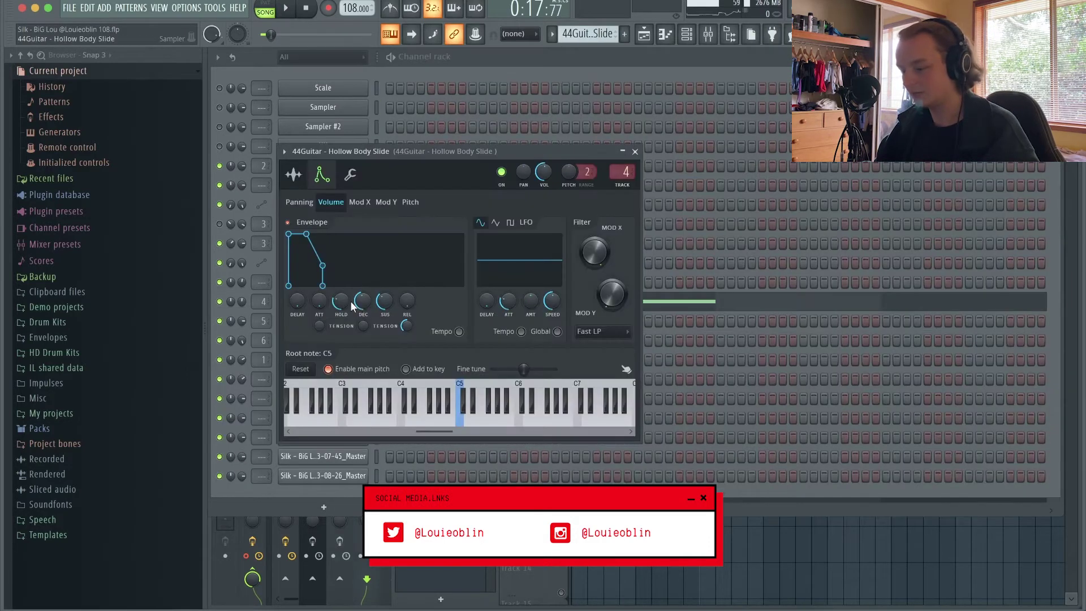
click(294, 174)
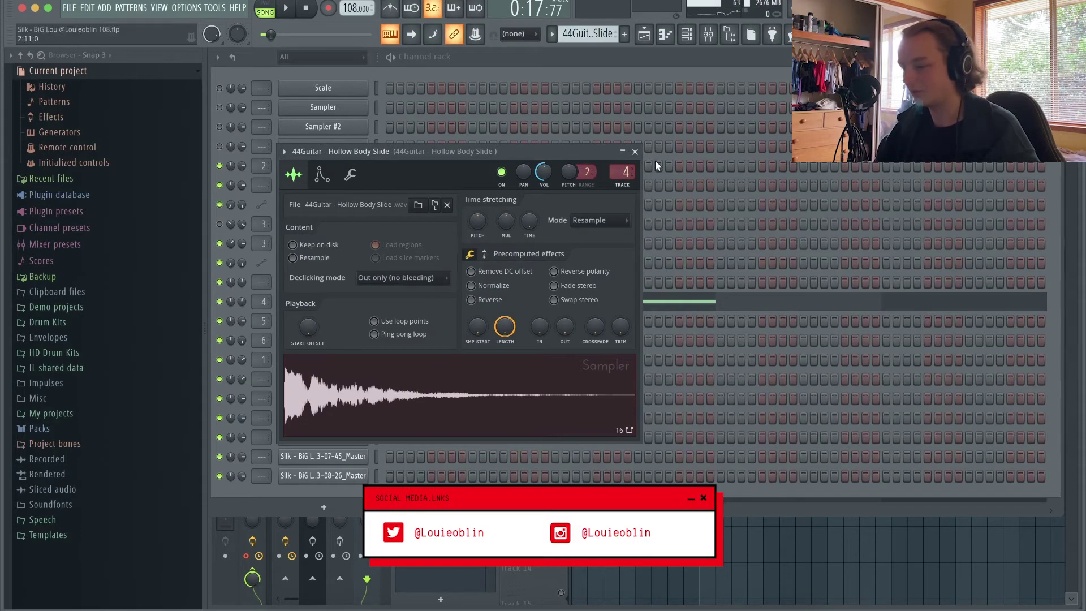
click(636, 152)
click(443, 305)
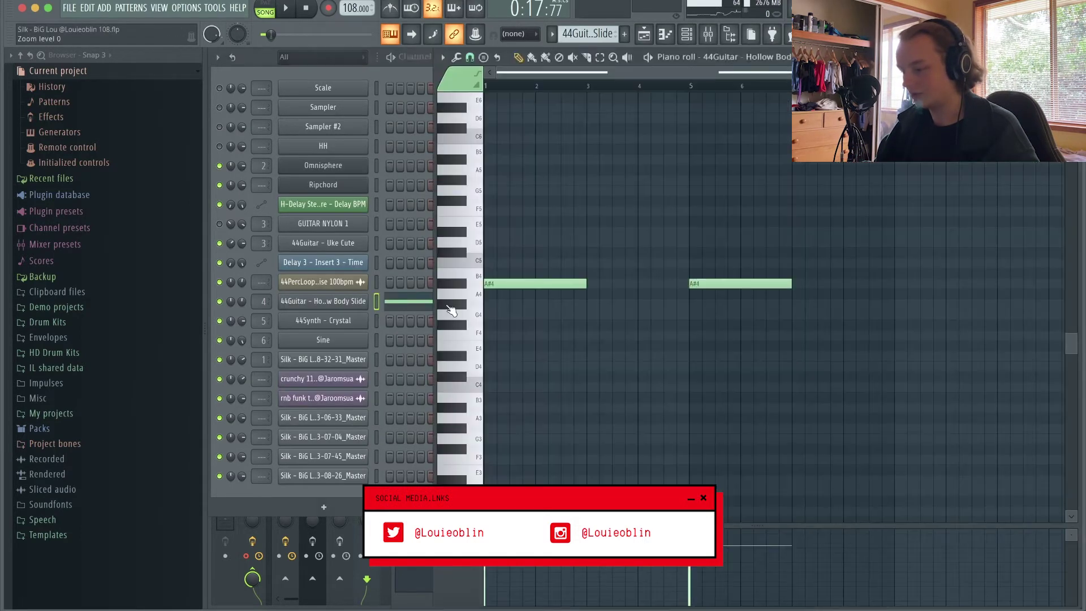
key(F5)
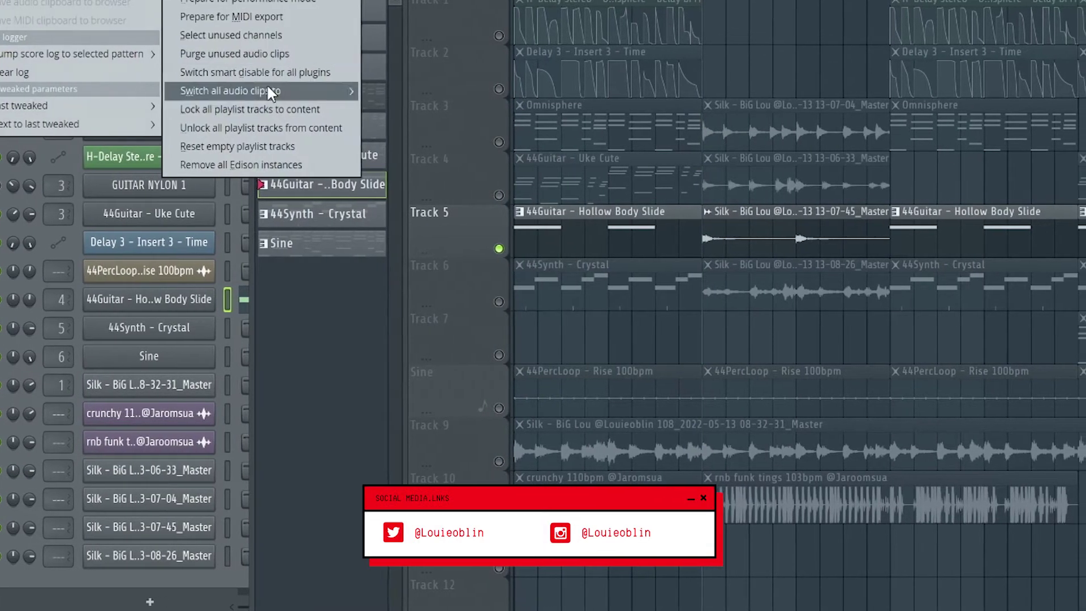
Switch smart disable for all plugins and audition the soloed Track 5.
click(256, 75)
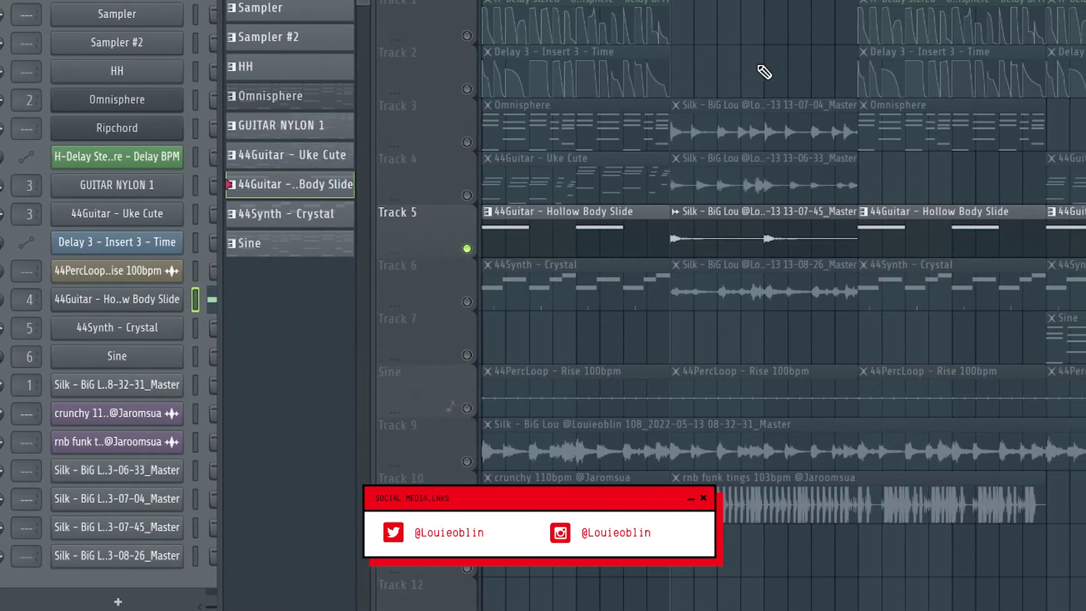
key(space)
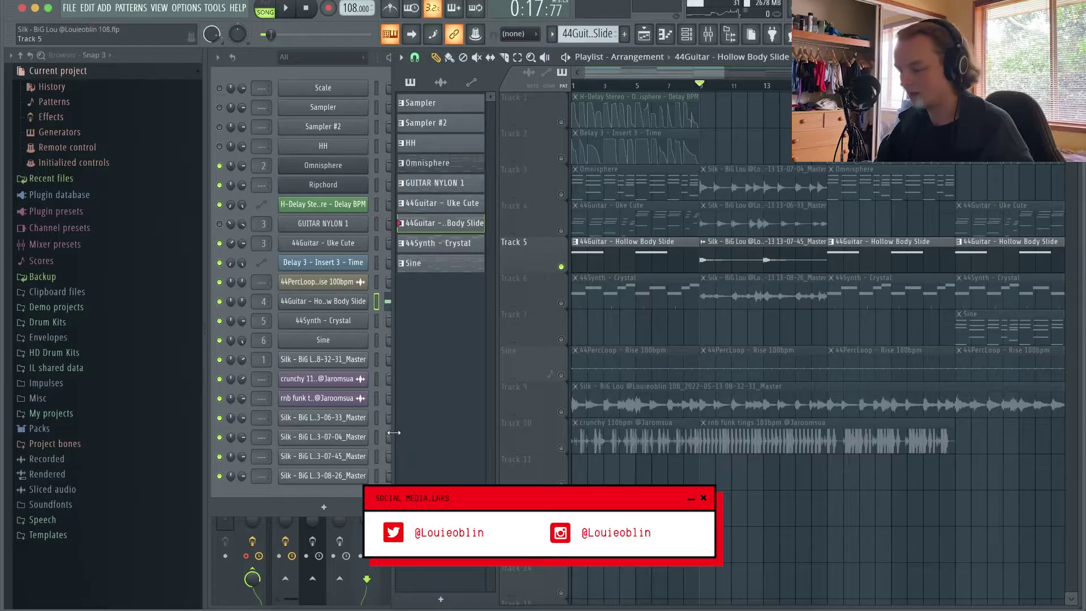
Inspect the Fruity Flangus and Guitar Gadgets settings on the 44Synth - Crystal mixer track, closing each plugin.
click(239, 536)
click(385, 361)
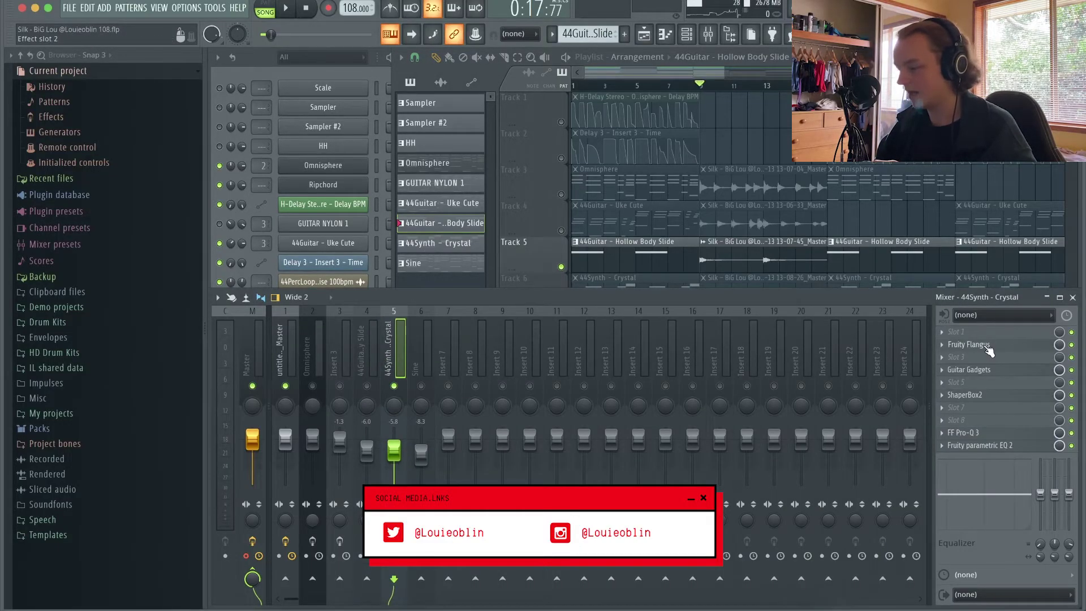
click(982, 344)
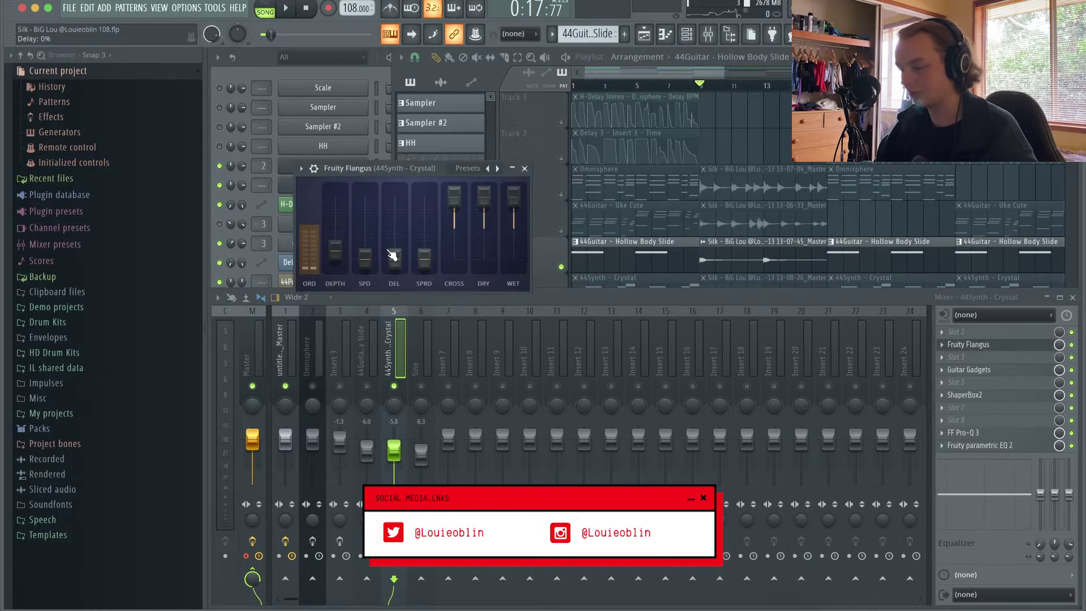
click(524, 168)
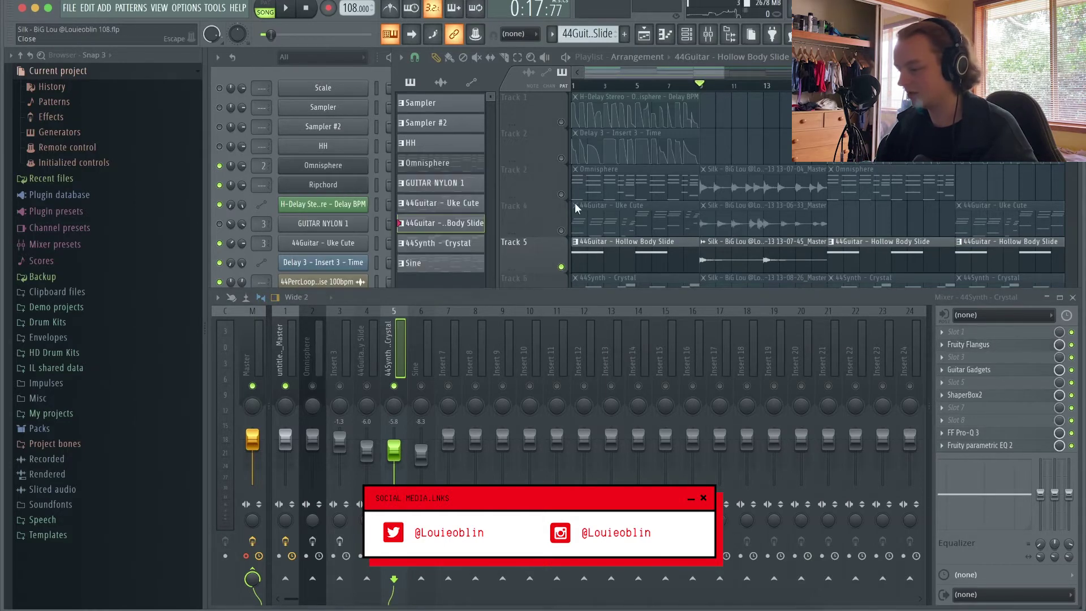
click(1004, 371)
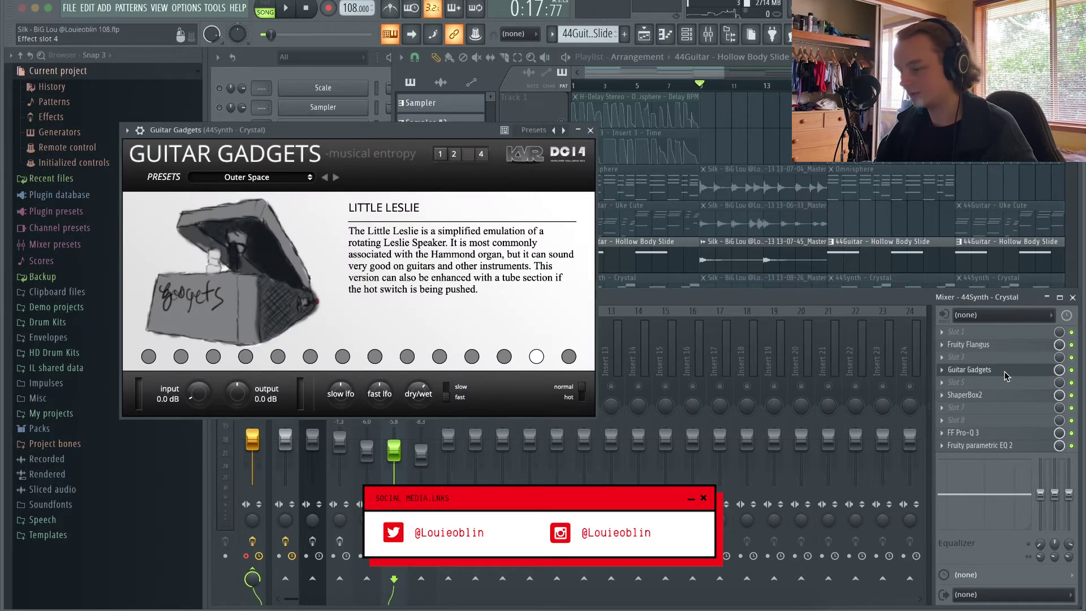
click(1004, 372)
Check ShaperBox2 and FF Pro-Q 3 on the 44Synth - Crystal mixer track, and return to the playlist with Track 6 soloed.
click(980, 398)
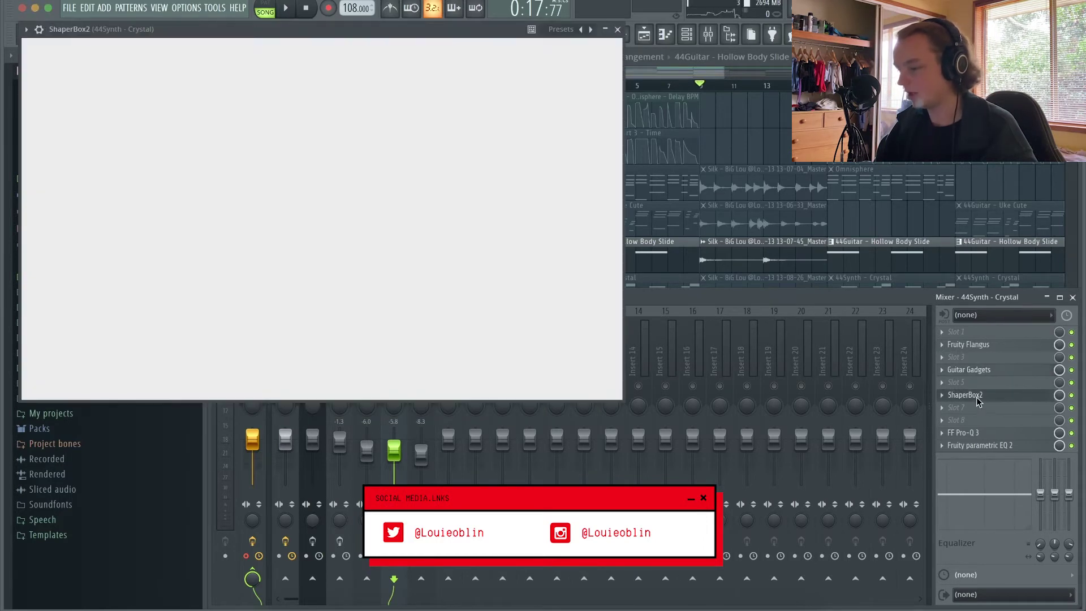
click(978, 397)
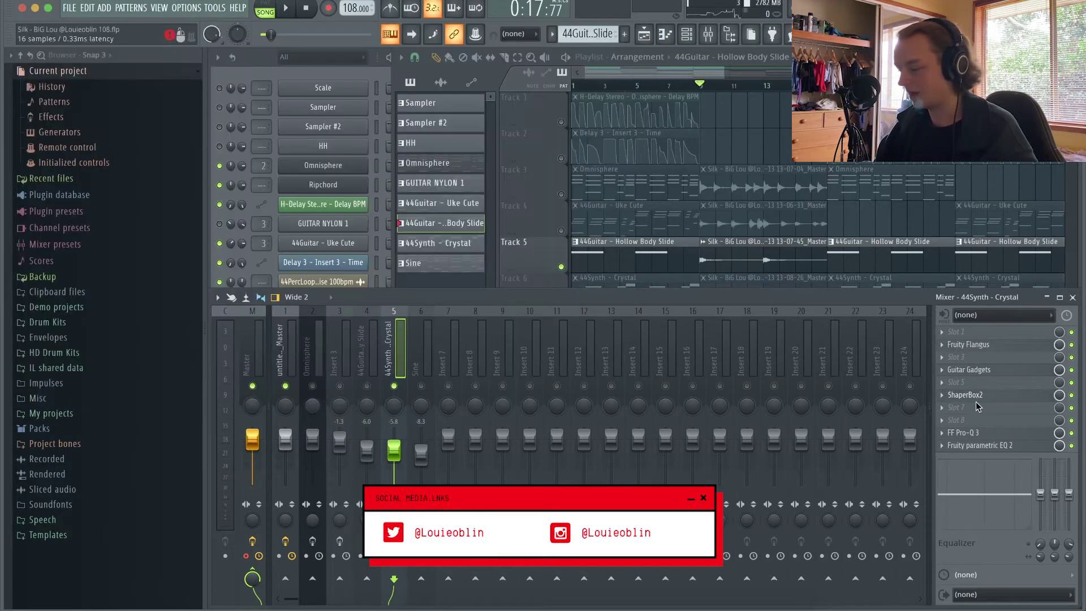
click(968, 433)
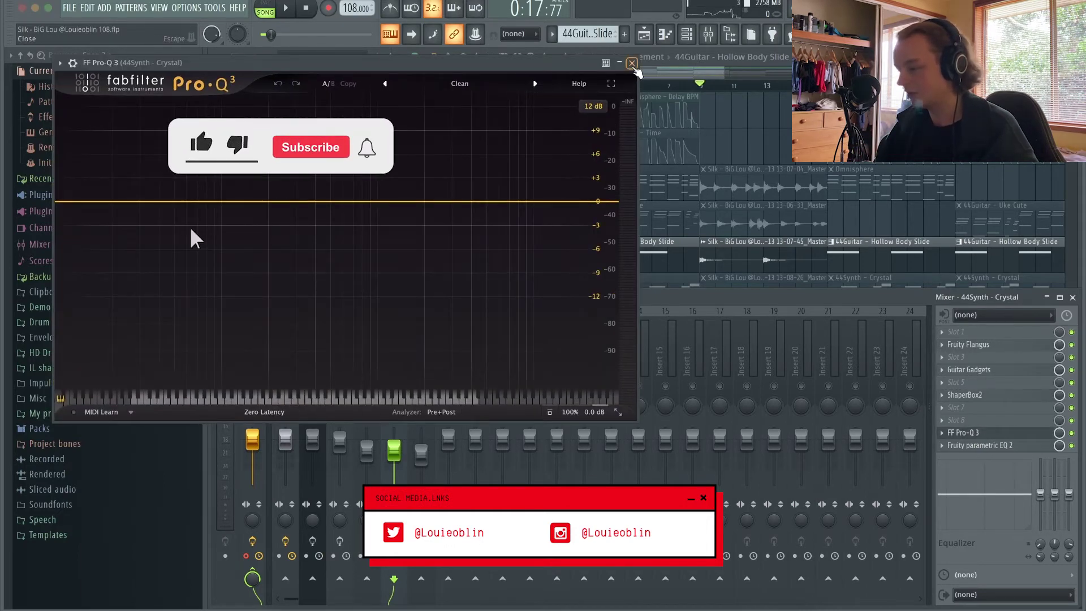
key(Escape)
key(Escape)
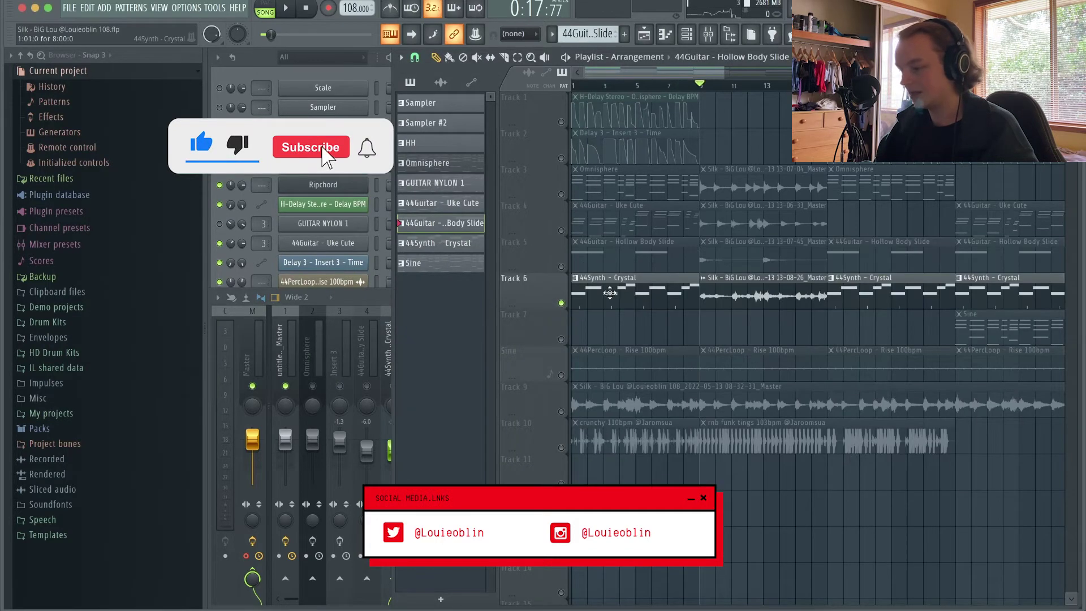
Inspect the sample settings and waveform of the 44Synth - Crystal channel, and close its sampler.
click(379, 263)
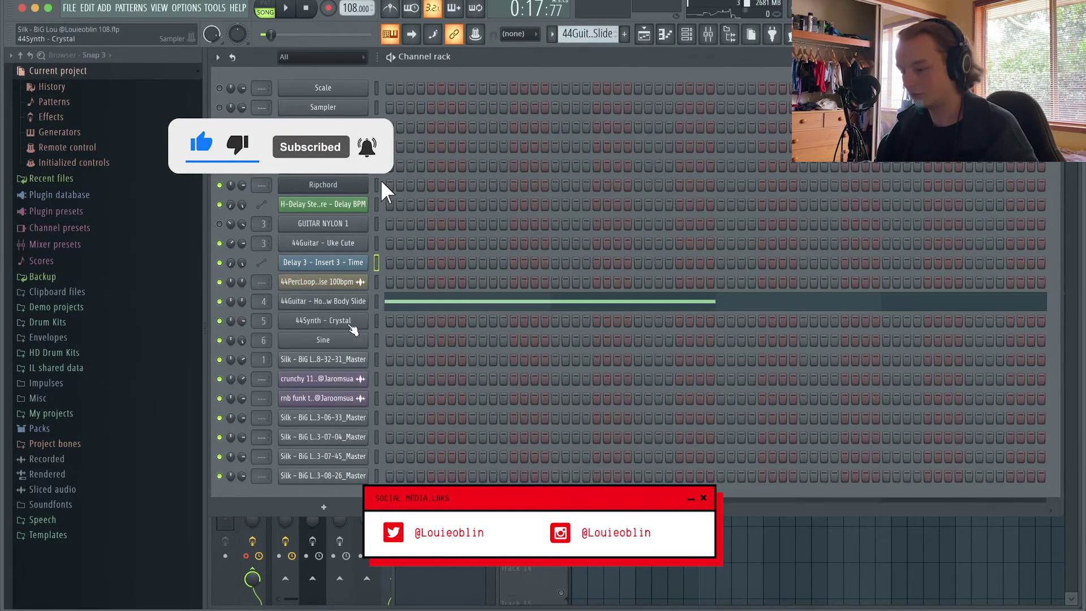
click(356, 321)
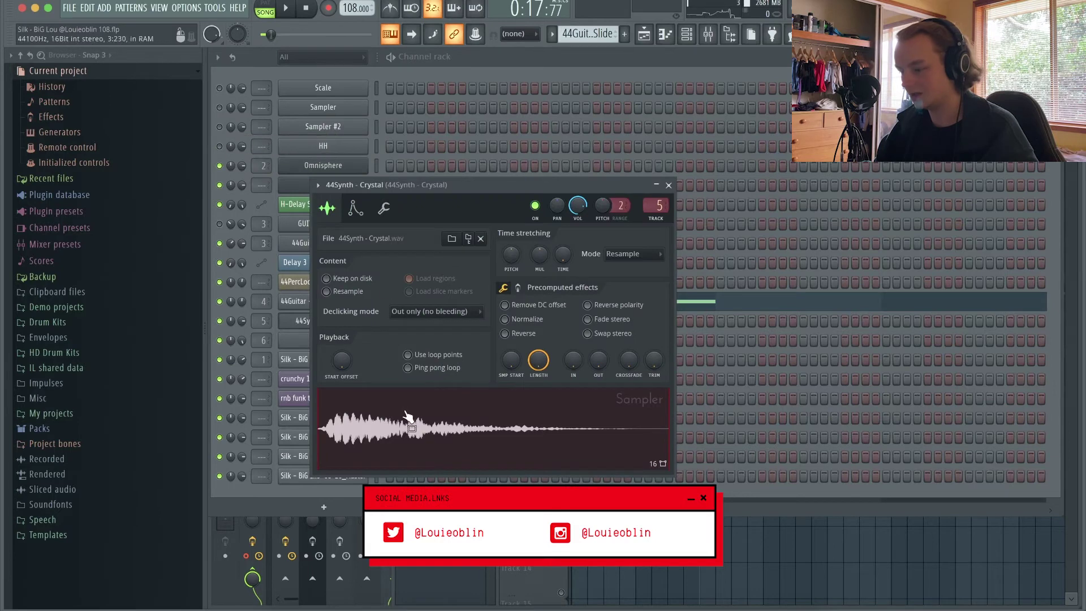
click(670, 185)
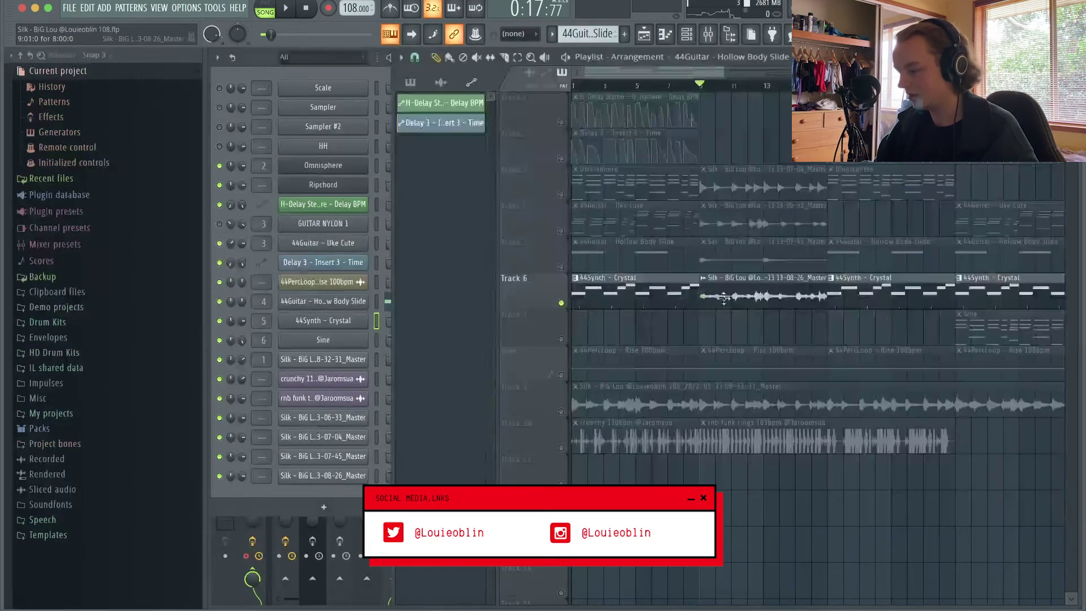
Examine the notes of the 44Synth - Crystal pattern in the piano roll, and return to the playlist.
double_click(618, 296)
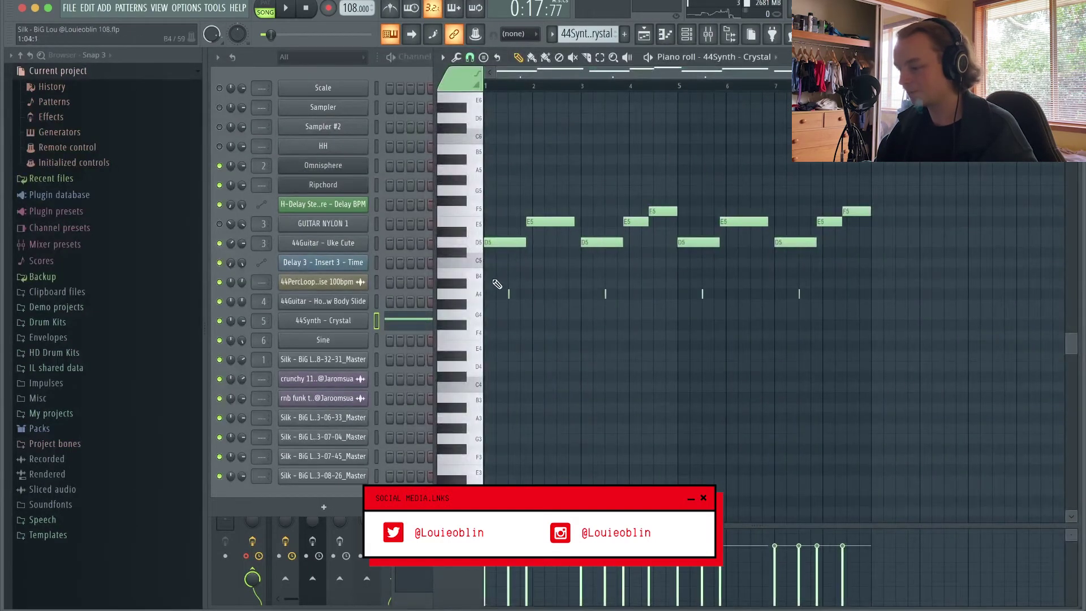
ctrl+scroll(562, 299, up, 4)
ctrl+scroll(518, 296, down, 3)
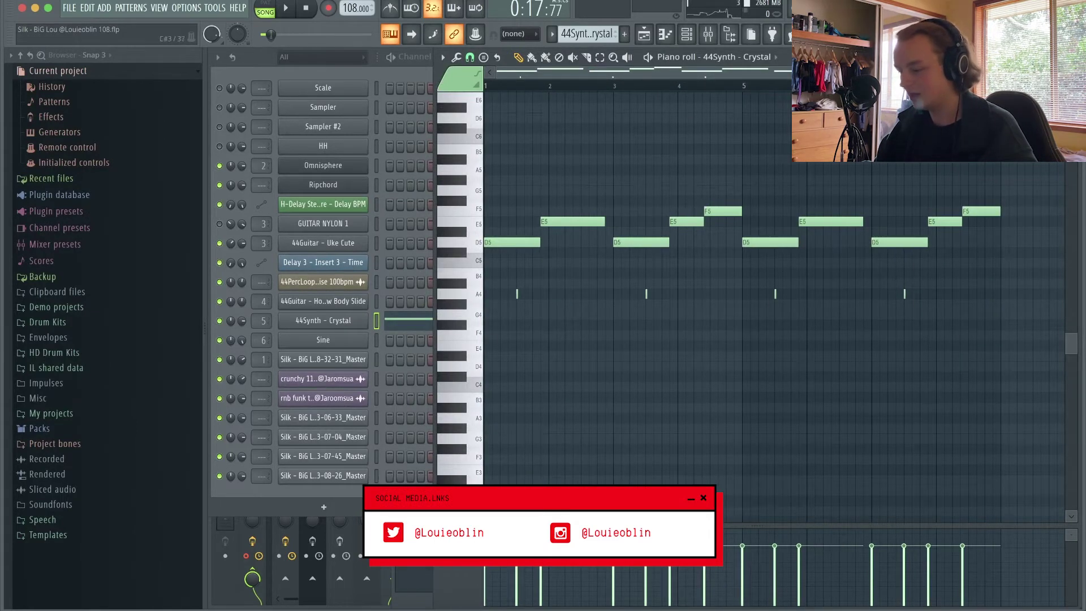
key(F5)
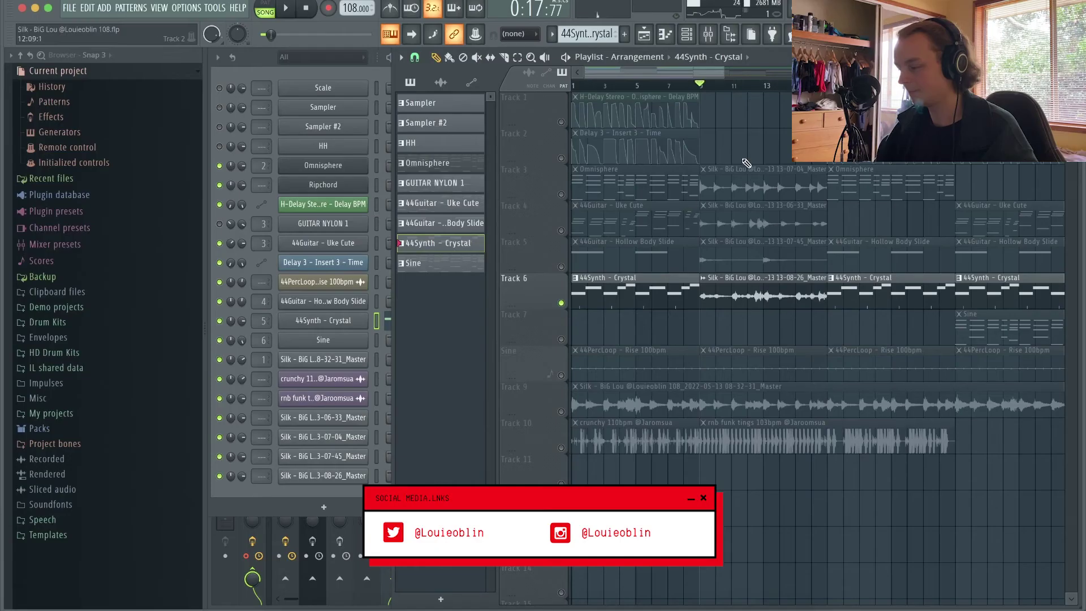
Compare the mixer effect chains of the Sine, 44Guitar - Hollow Body Slide and 44Synth - Crystal tracks.
key(F9)
click(420, 359)
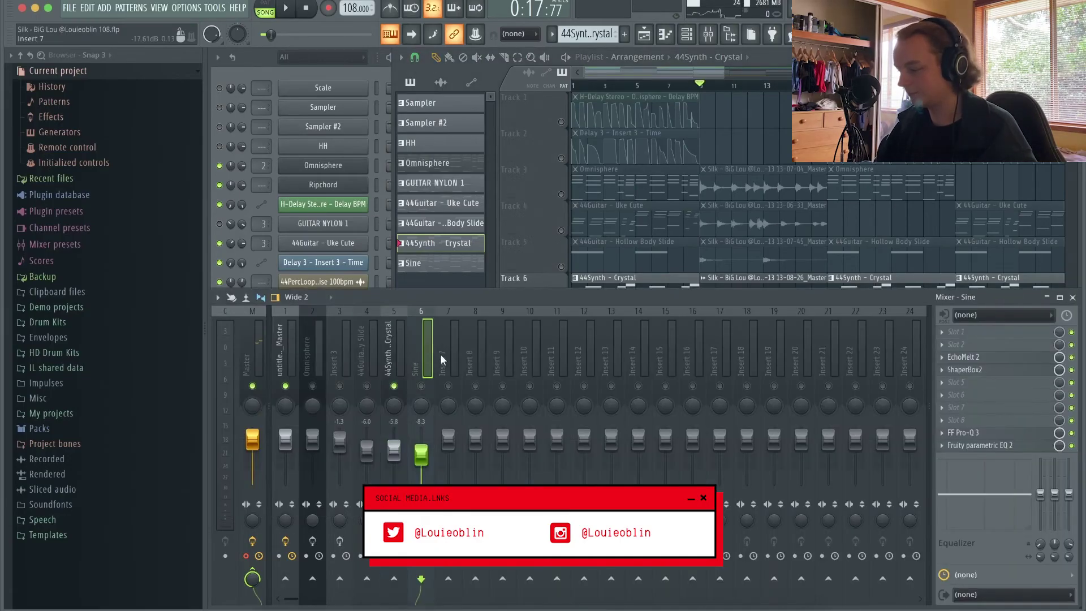
click(366, 360)
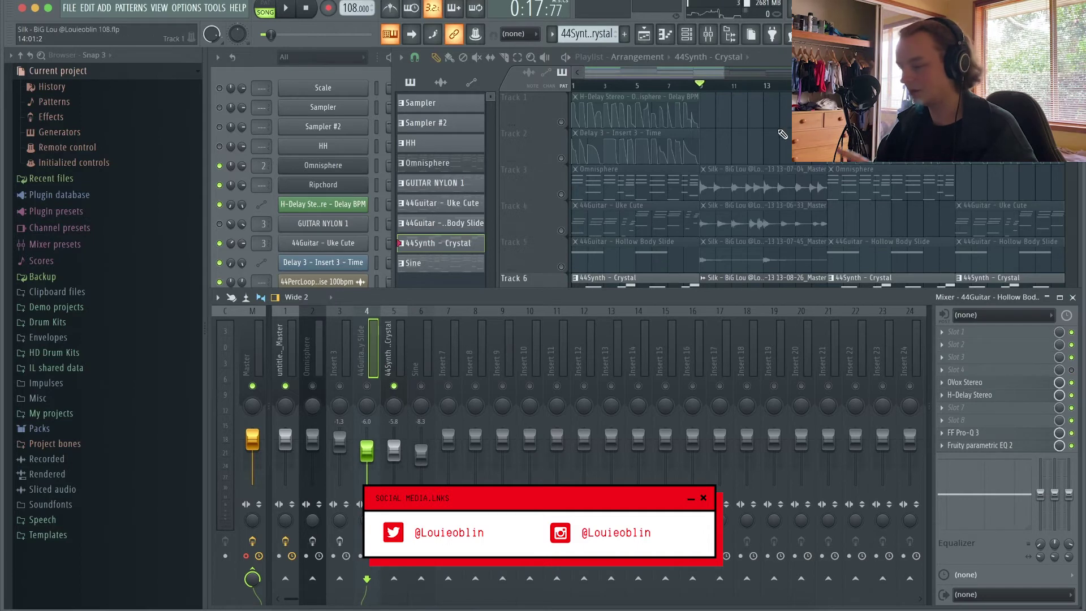
click(394, 358)
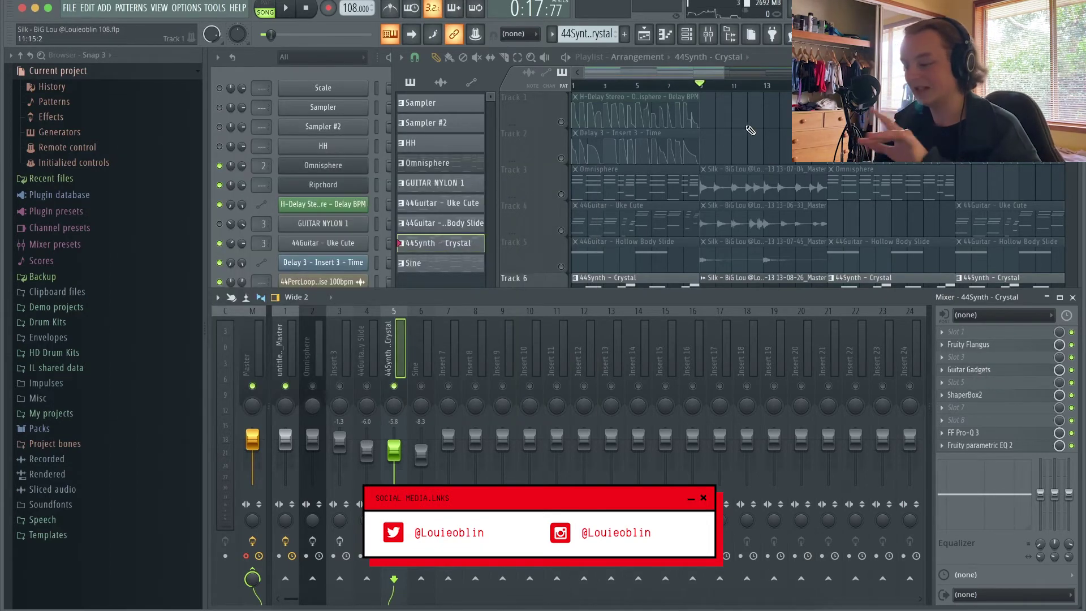
Check OVox Stereo, H-Delay Stereo and FF Pro-Q 3 on the 44Guitar - Hollow Body Slide mixer track, and return to the playlist.
click(371, 354)
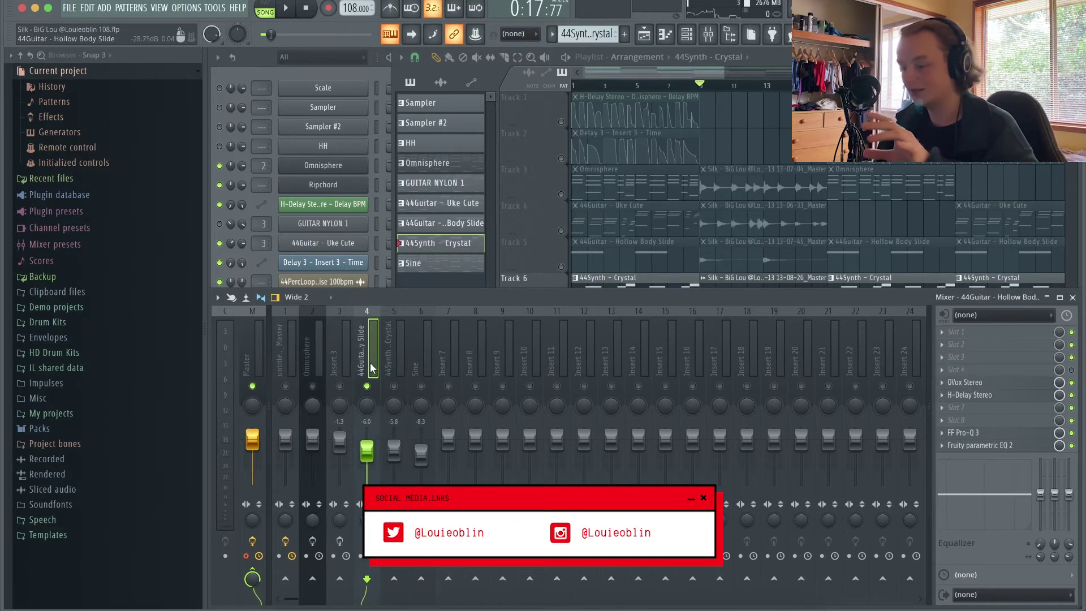
click(976, 383)
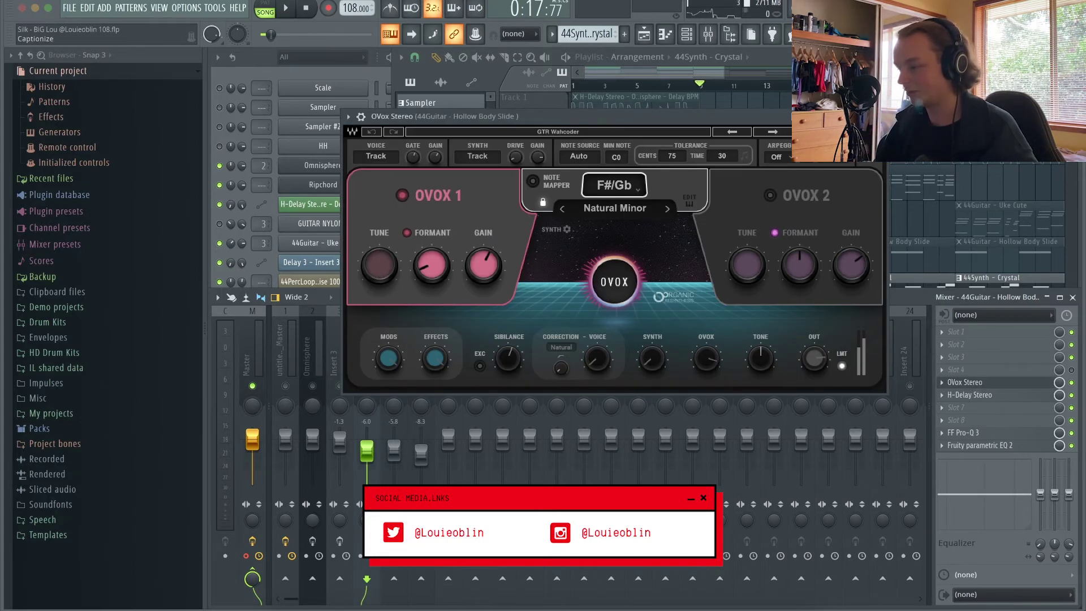
click(976, 383)
click(973, 395)
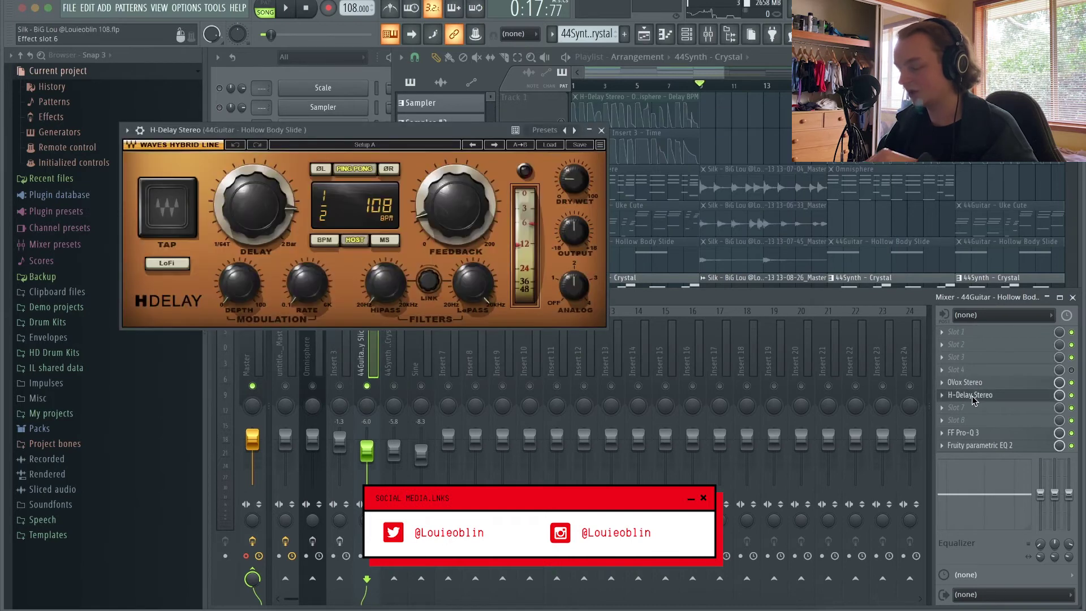
click(602, 131)
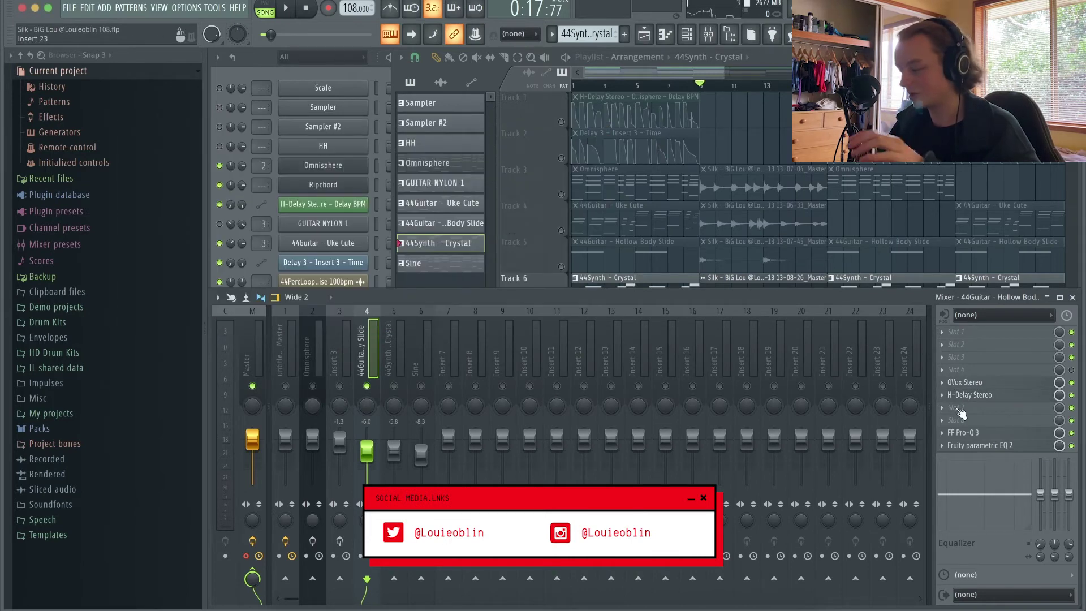
click(965, 433)
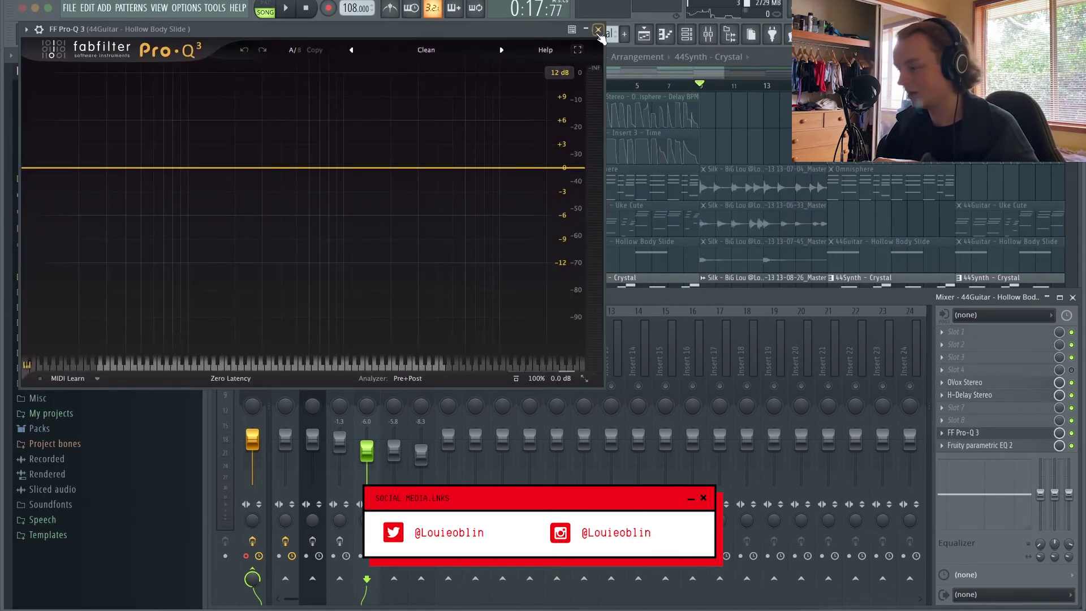
click(598, 29)
click(743, 173)
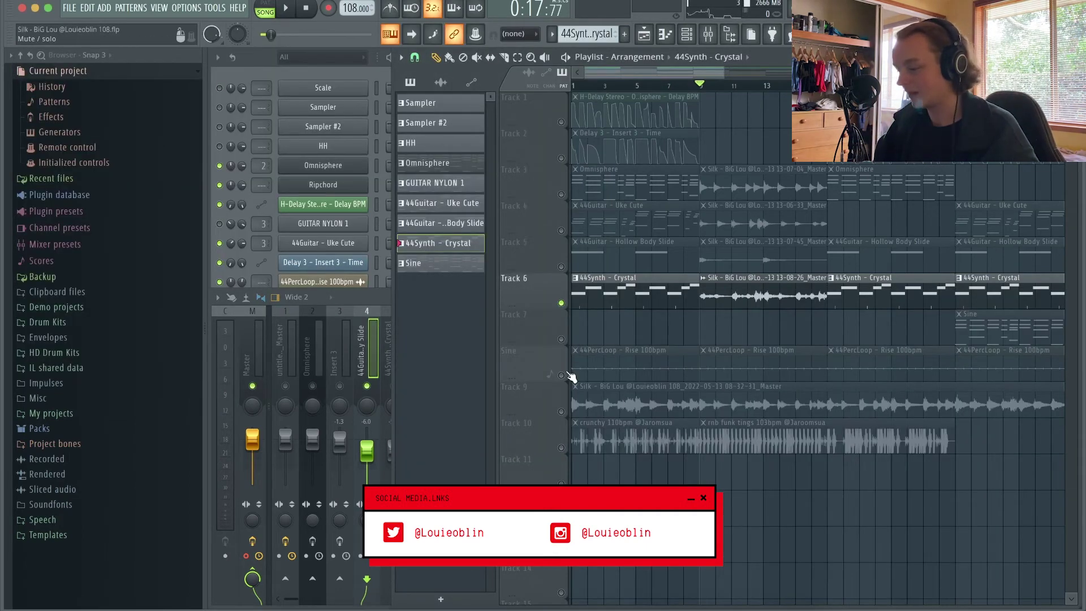
Solo the playlist track holding the 44PercLoop - Rise 100bpm clips, inspect the loop's audio clip settings, and close them.
click(569, 376)
double_click(727, 363)
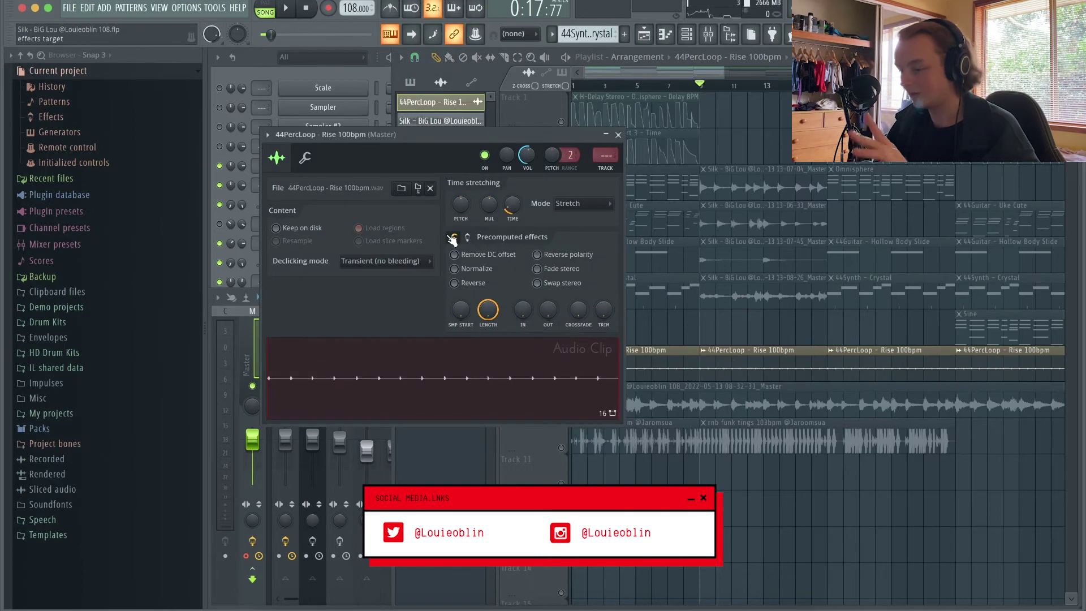
click(618, 136)
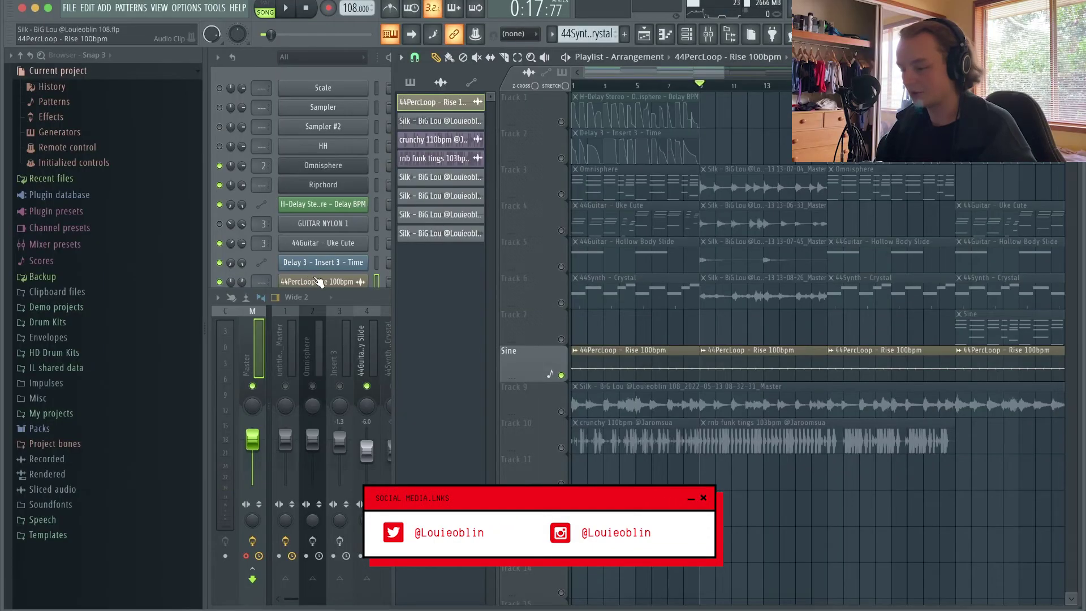
click(363, 282)
click(619, 134)
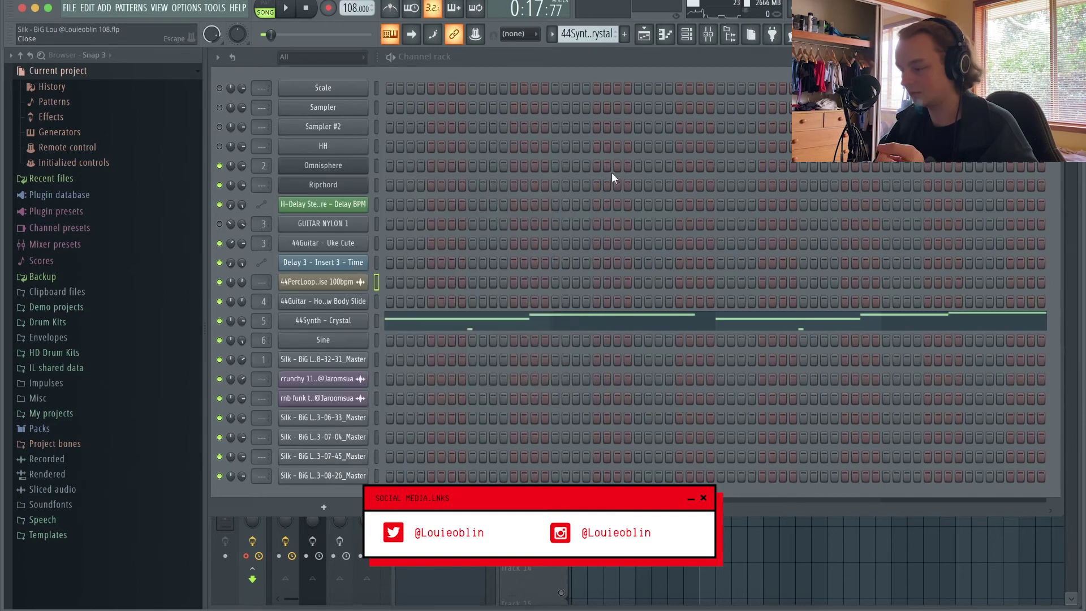
Return to the playlist, place the playhead at bar 25 where the Sine clips start, and solo Track 9.
key(F5)
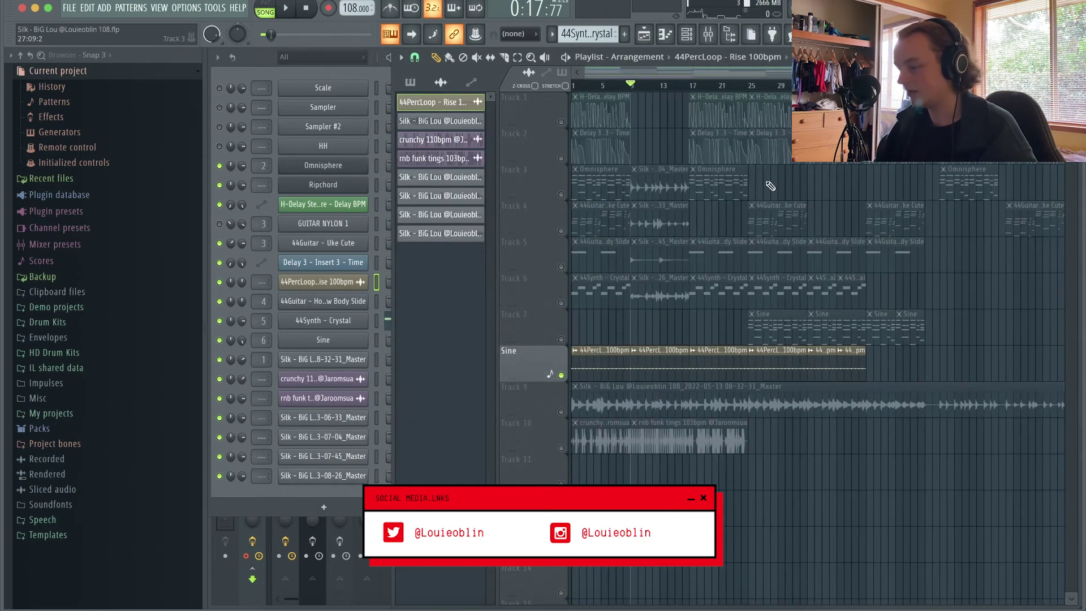
click(750, 85)
scroll(813, 195, up, 2)
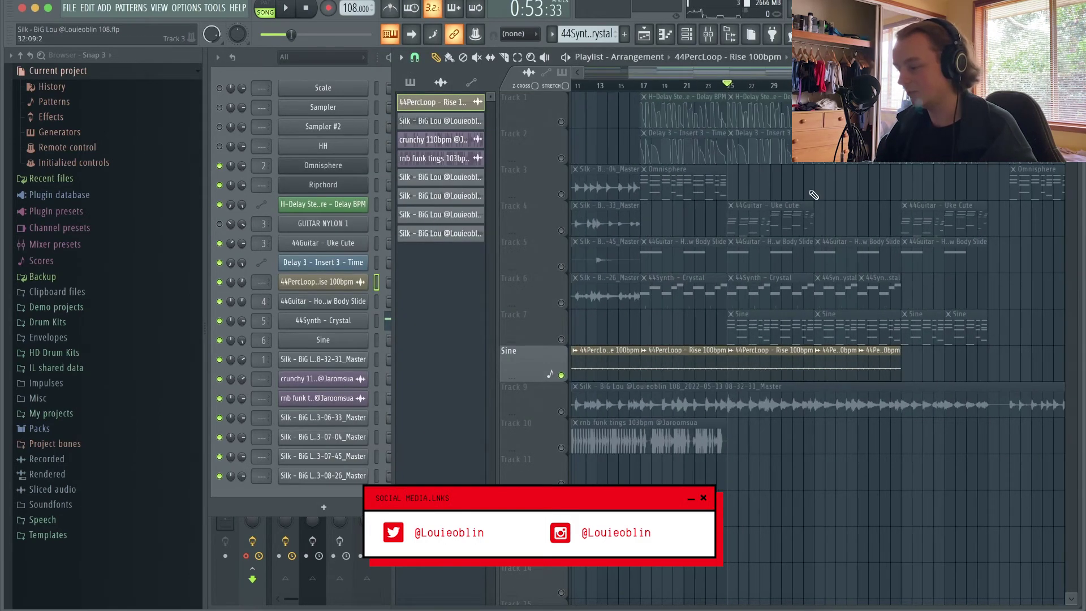
click(565, 413)
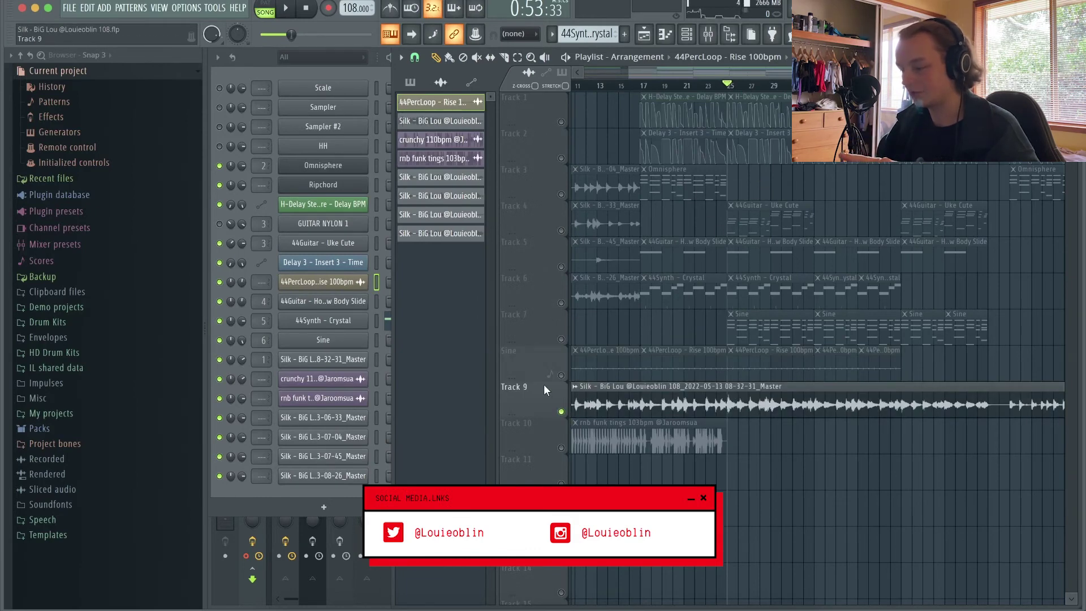
Inspect the sample settings of the Sine channel, close its sampler, and return to the playlist.
click(331, 343)
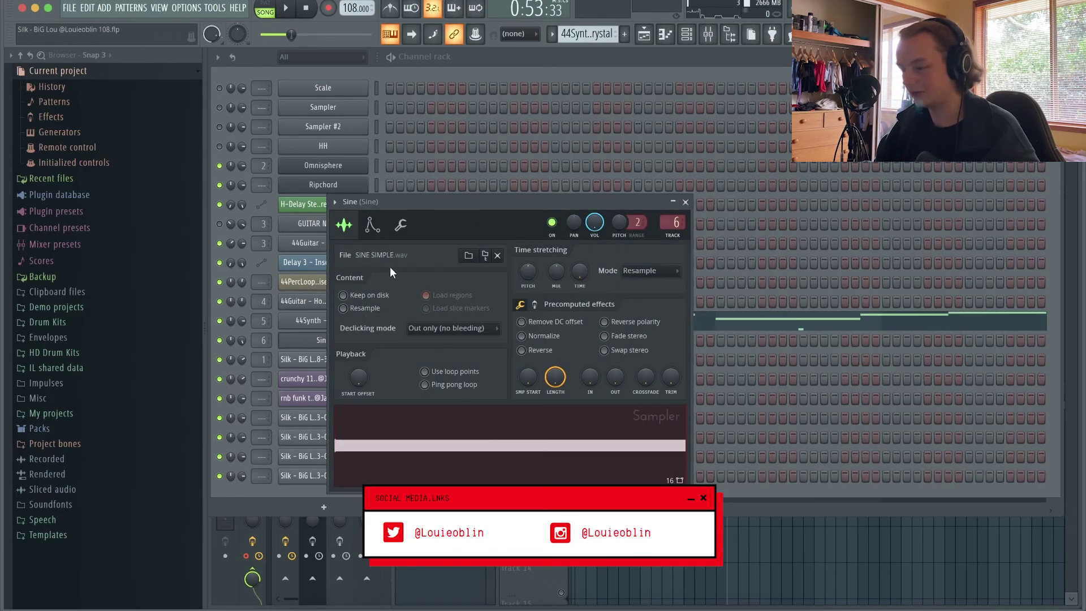
click(685, 203)
click(557, 509)
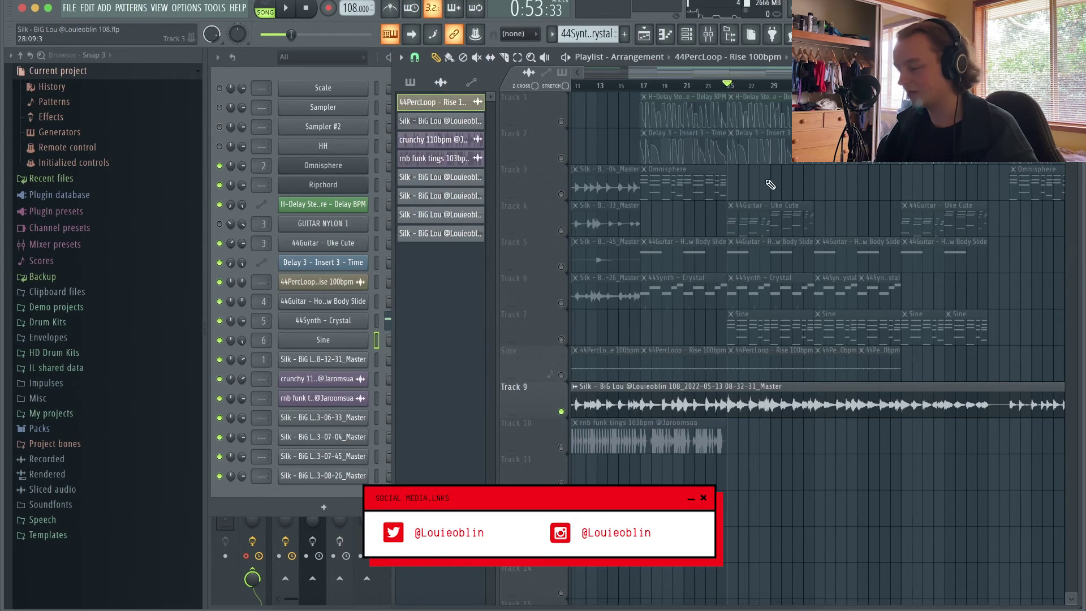
Solo Track 7 and listen to the Sine clips from bar 25, stopping playback when done.
scroll(770, 184, up, 2)
click(597, 335)
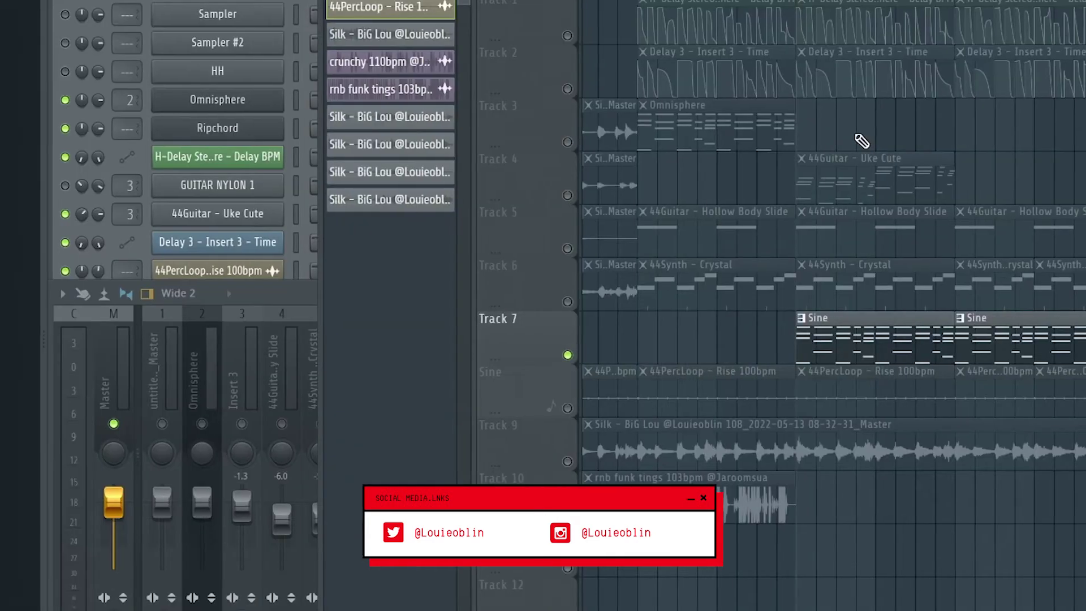
key(space)
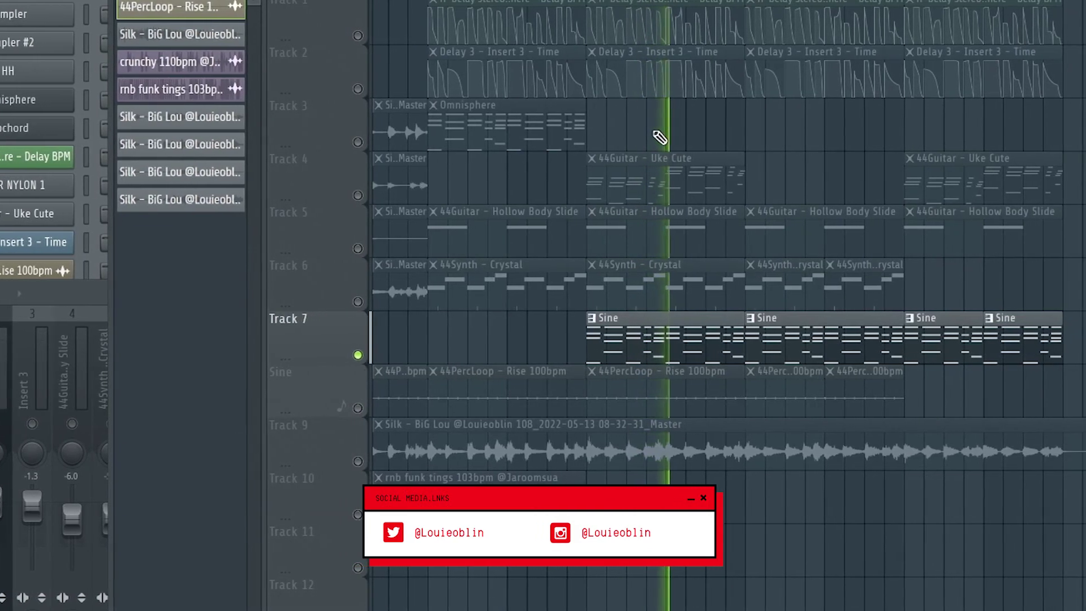
key(space)
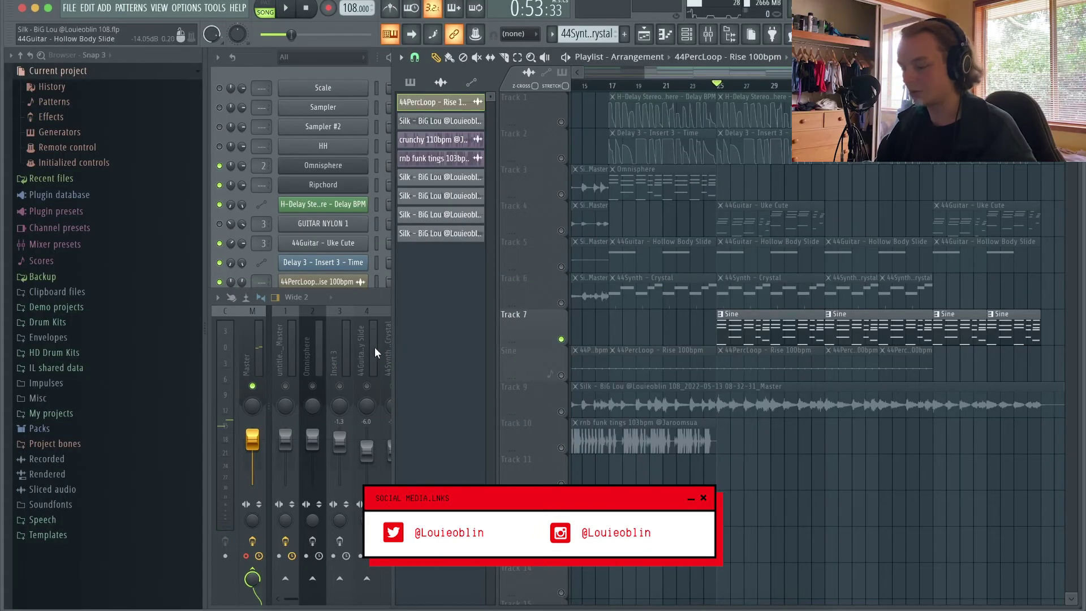
Find the Sine mixer track and examine its EchoMelt 2 settings.
click(375, 347)
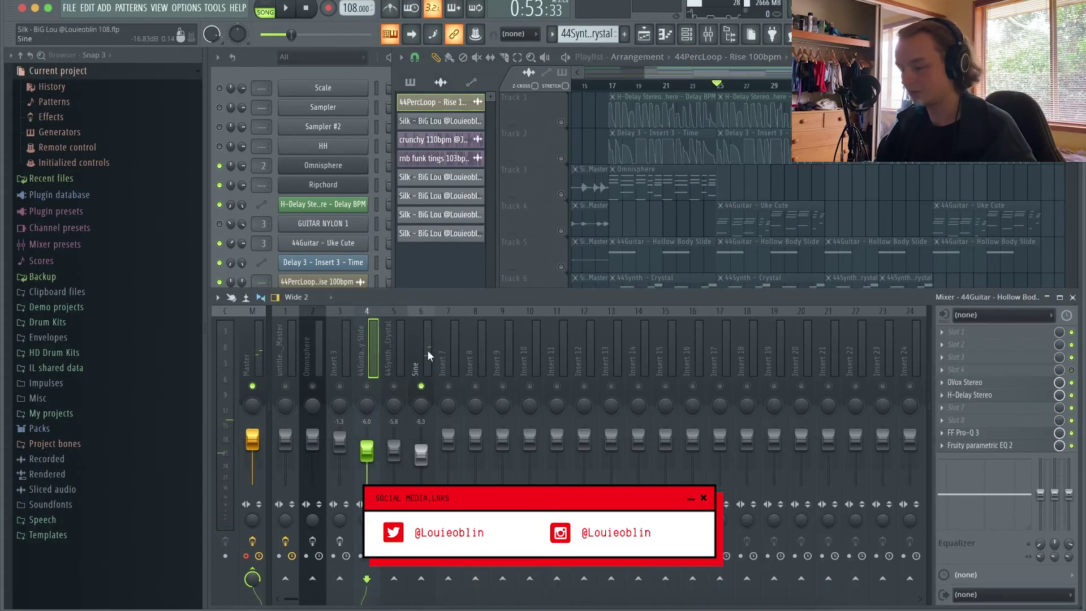
click(426, 349)
click(439, 328)
click(386, 351)
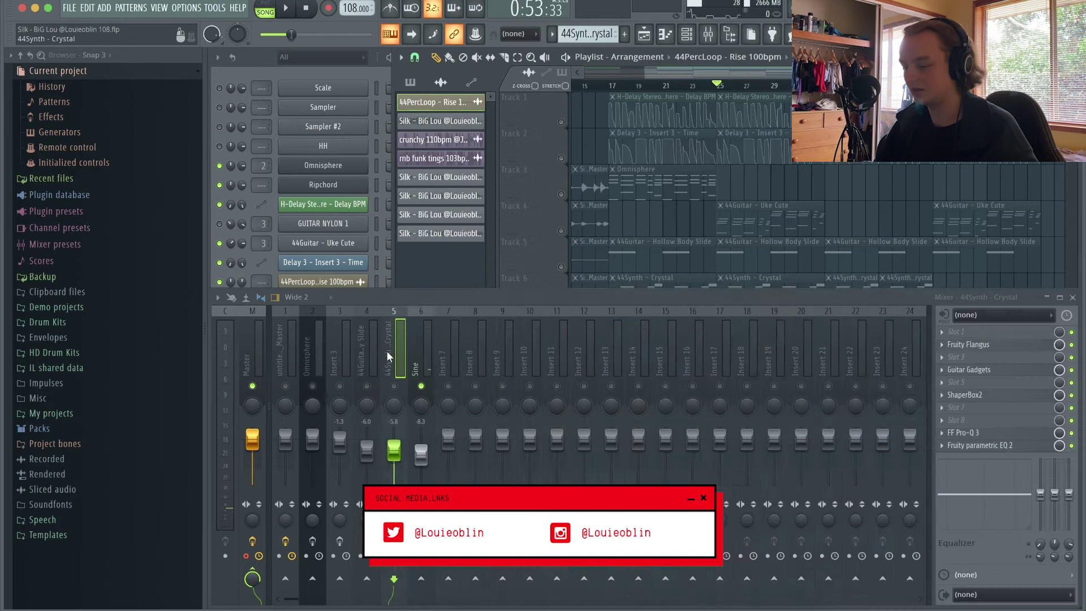
click(430, 351)
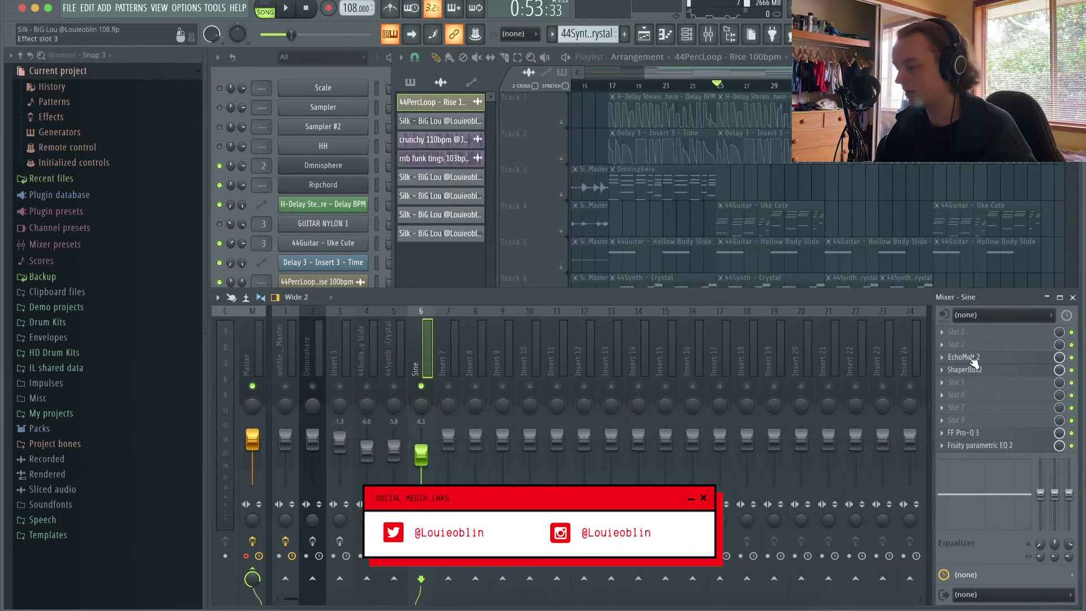
click(969, 357)
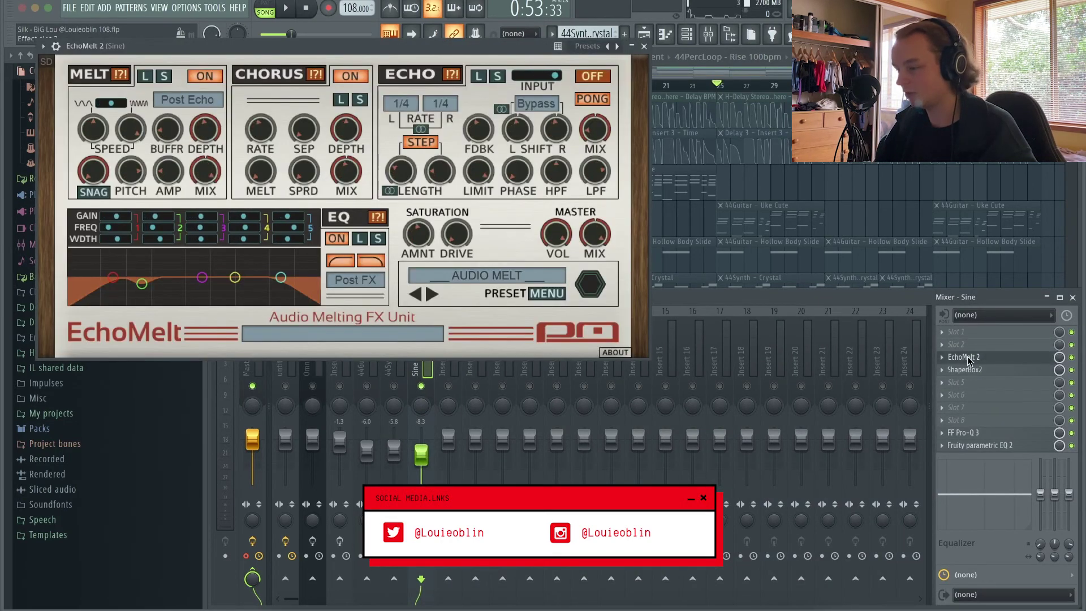
click(640, 48)
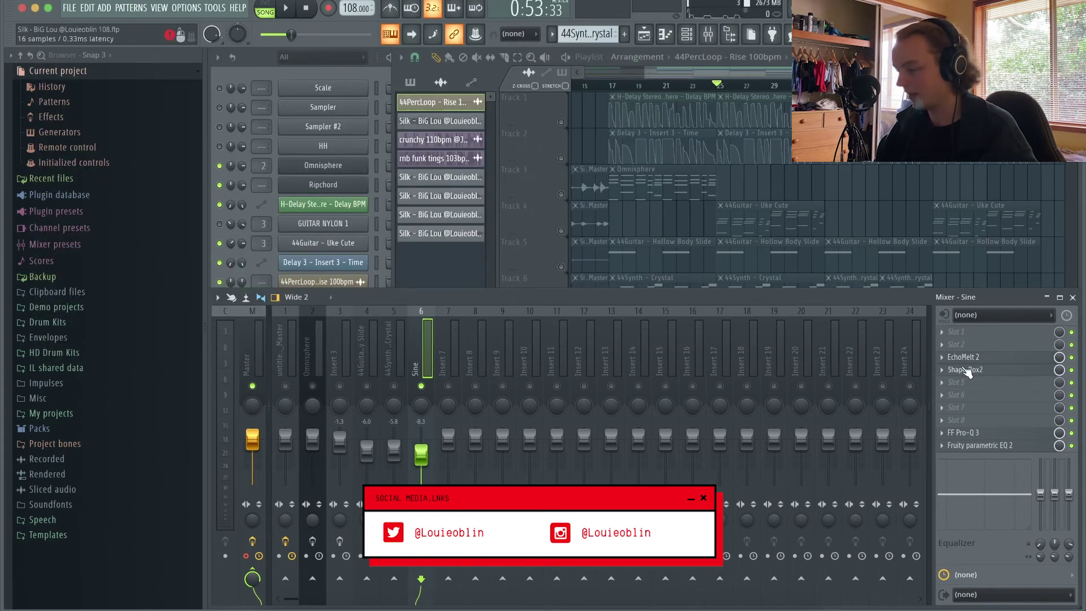
Check ShaperBox2 and FF Pro-Q 3 on the Sine mixer track, and return to the playlist.
click(955, 369)
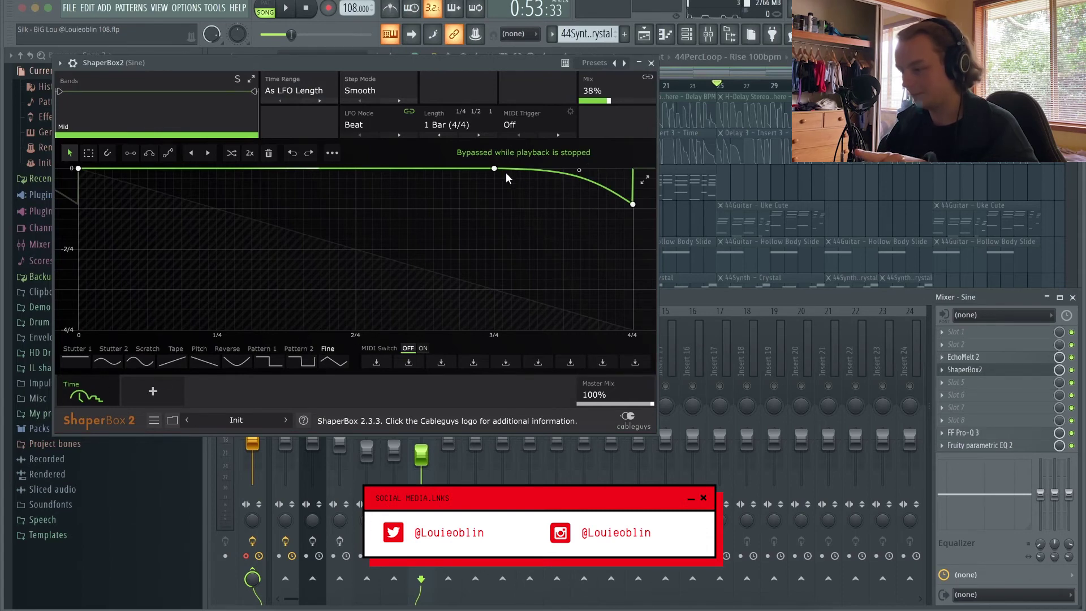
click(651, 62)
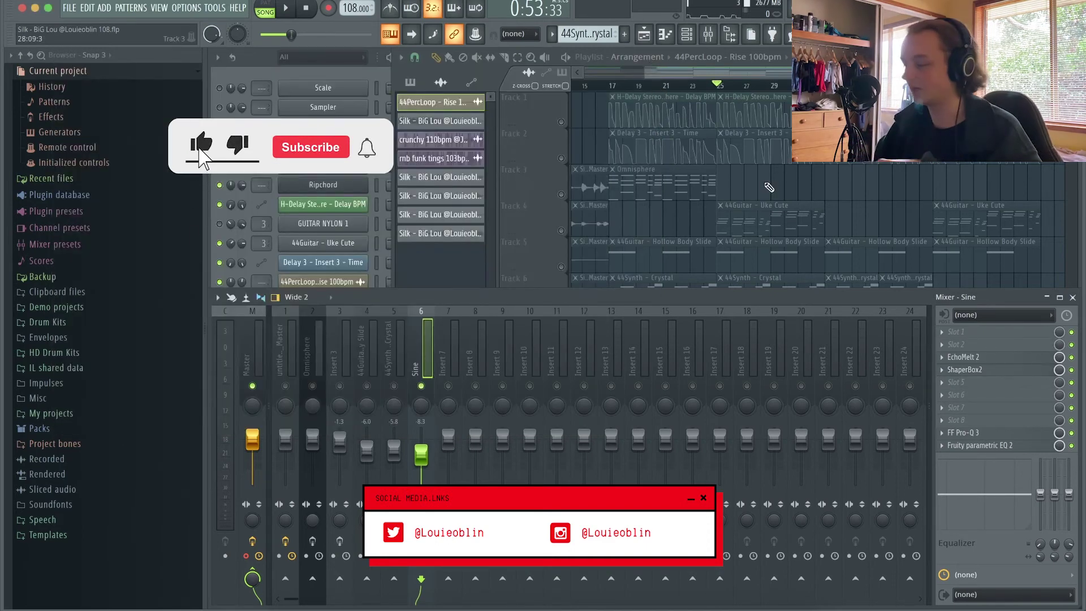
click(977, 436)
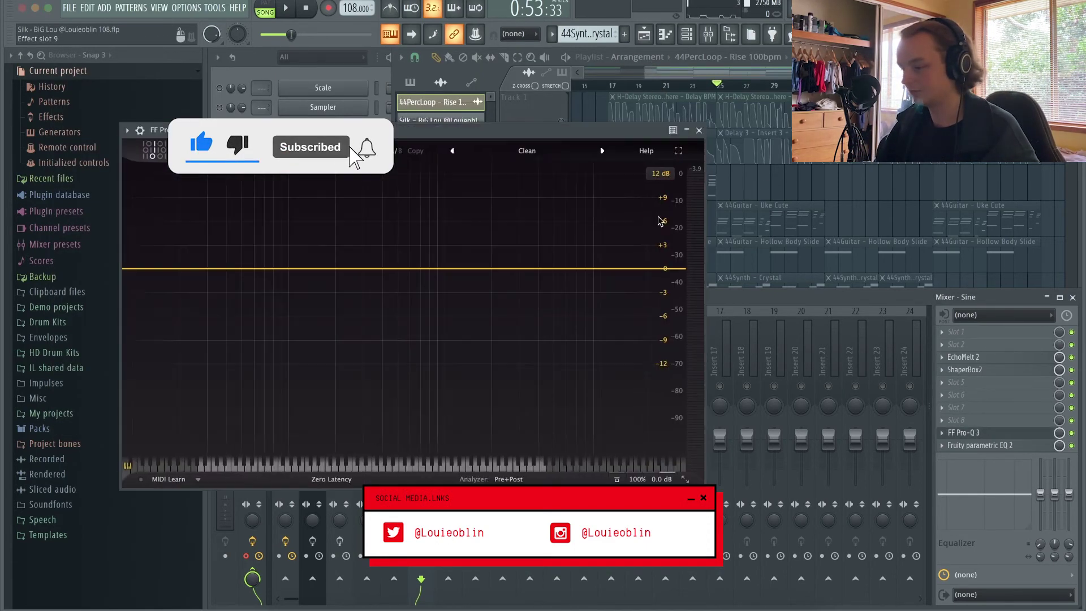
click(701, 127)
click(776, 205)
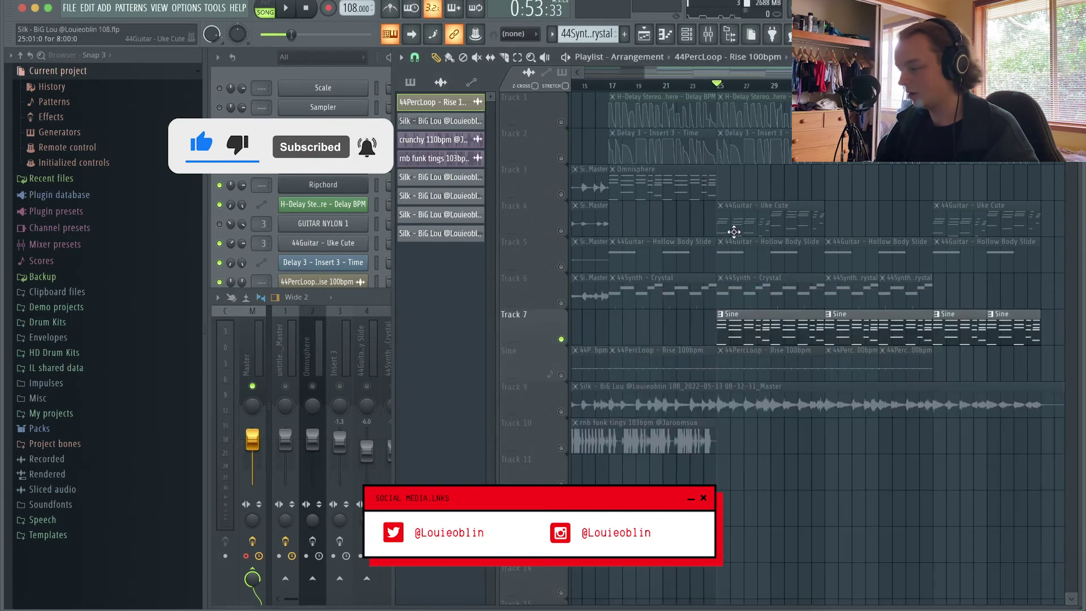
Solo Track 9, reset the playhead to the start, and inspect the pitch and time-stretch settings of its resampled master clip.
scroll(734, 232, down, 3)
click(572, 412)
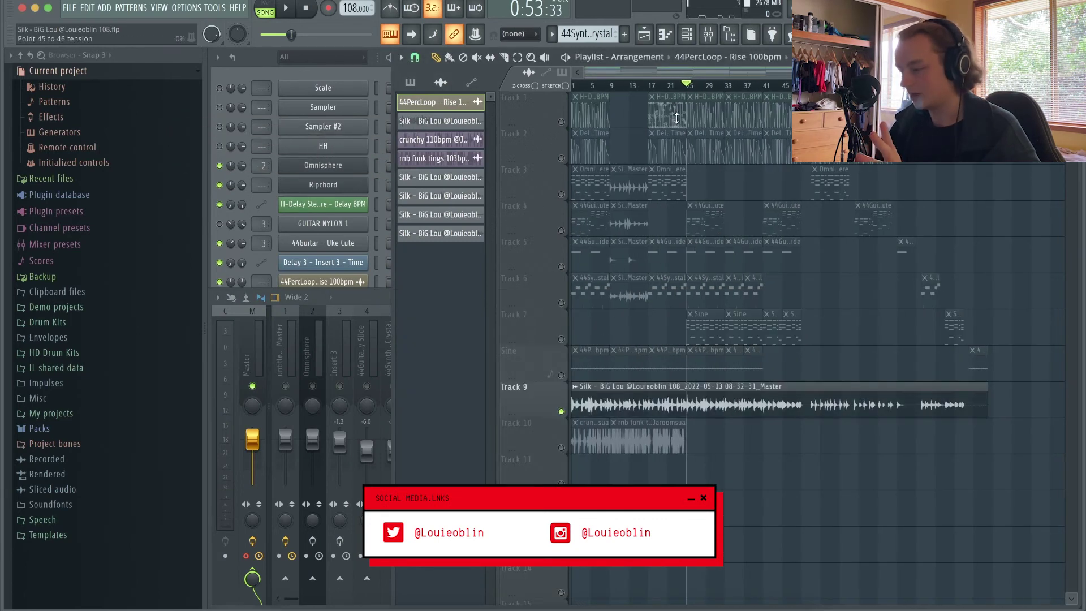
key(space)
click(628, 400)
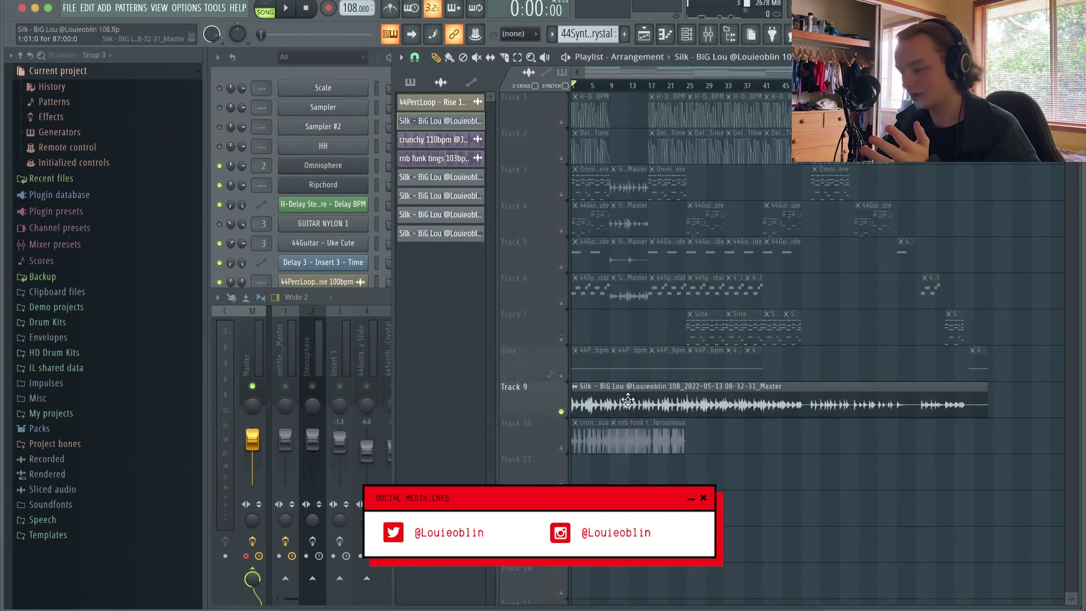
double_click(628, 400)
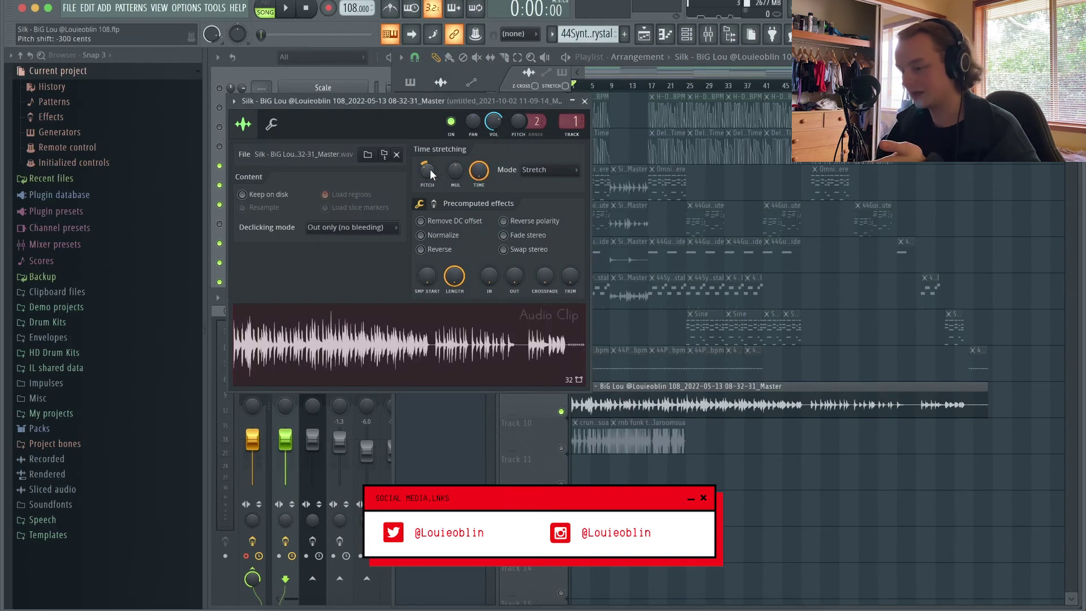
click(585, 101)
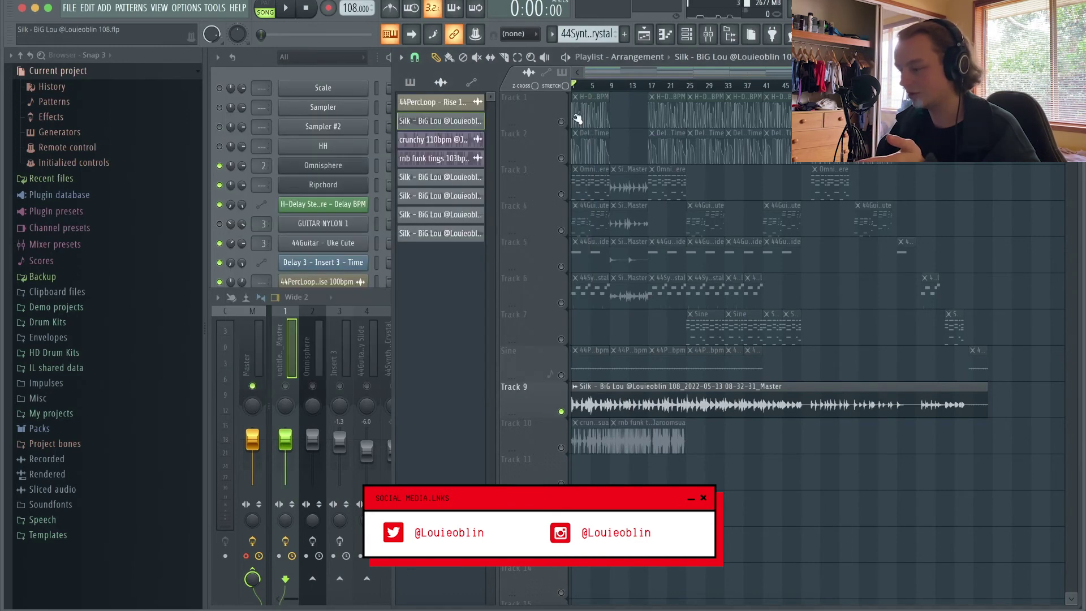
Check EffectRack, J37 Stereo and bot sauce v1 on mixer insert 1, which carries the resampled master audio.
click(304, 357)
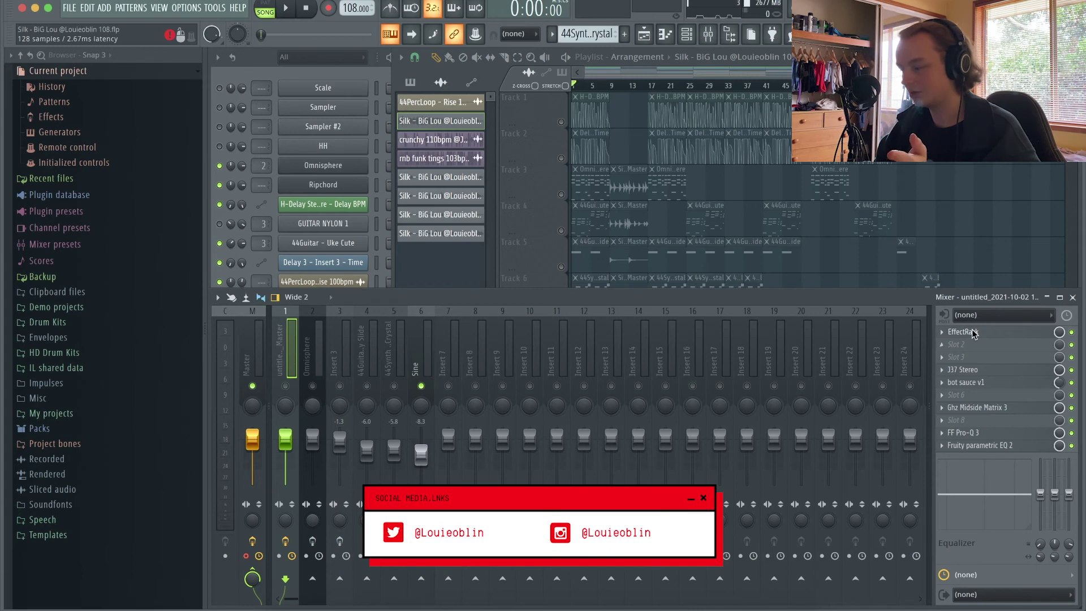
click(963, 332)
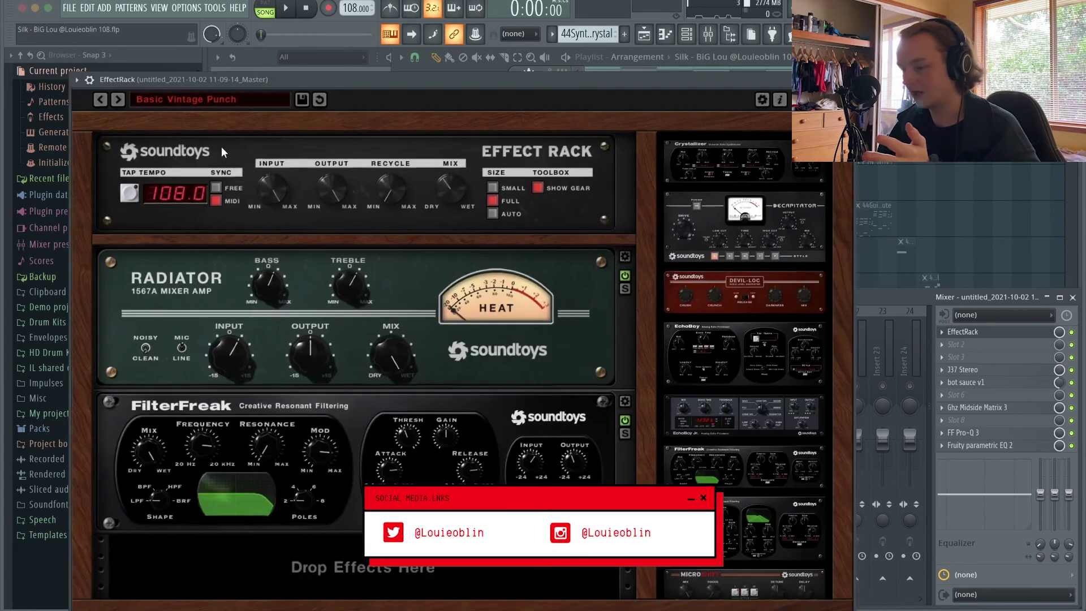
key(Escape)
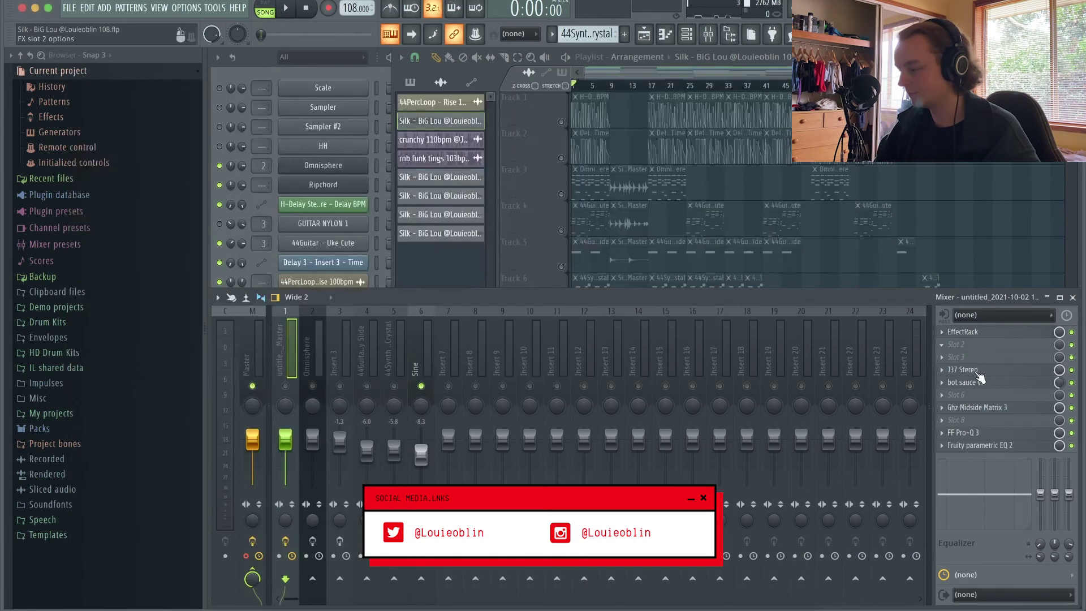
click(970, 369)
click(970, 370)
click(969, 383)
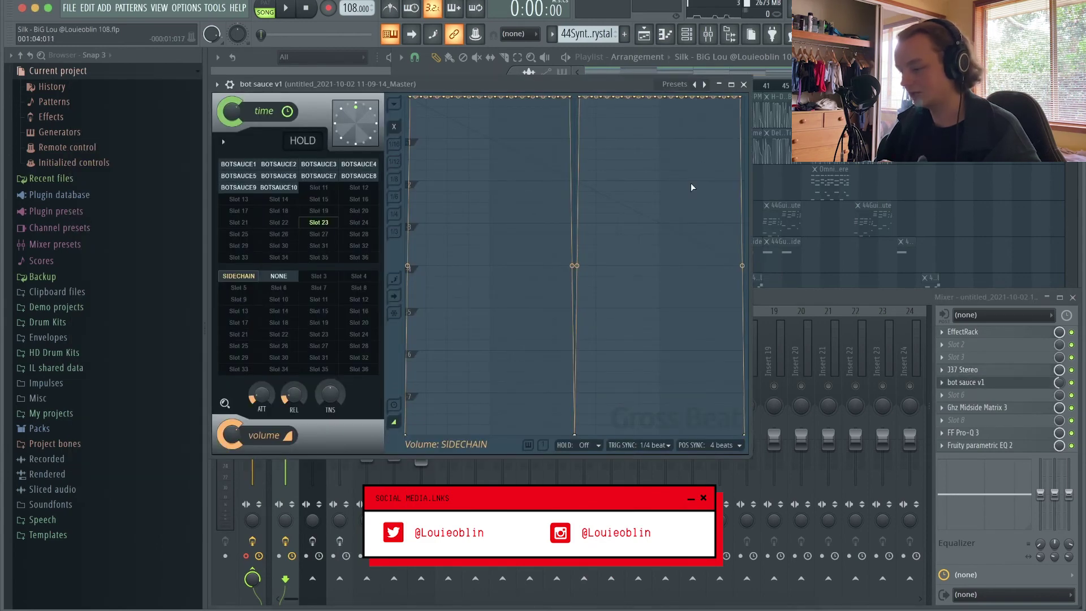
key(Escape)
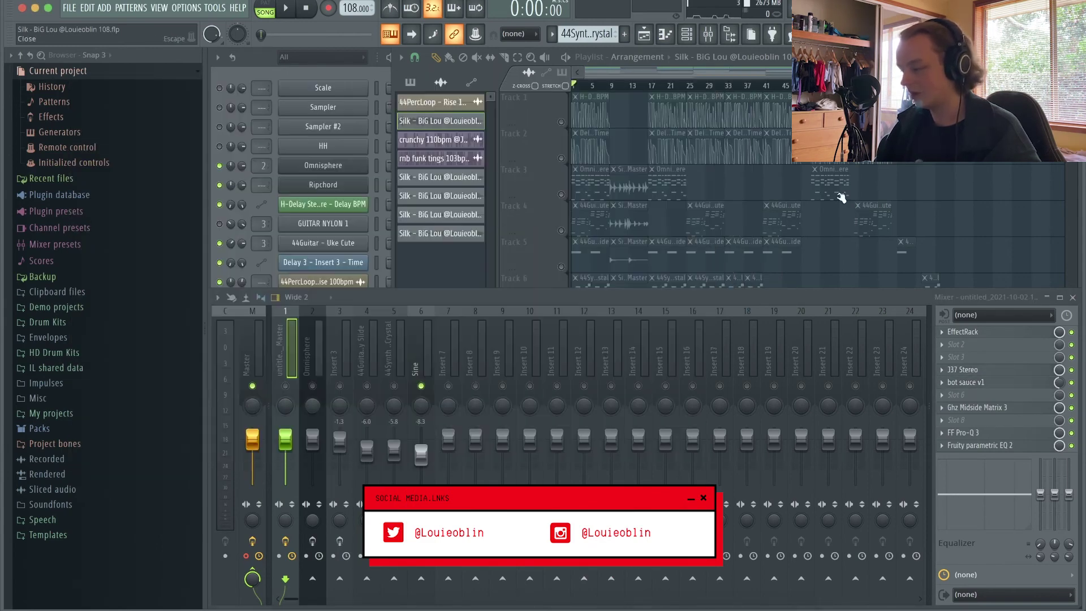
Check Ghz Midside Matrix 3 and FF Pro-Q 3 on mixer insert 1, and return to the playlist.
click(973, 408)
key(Escape)
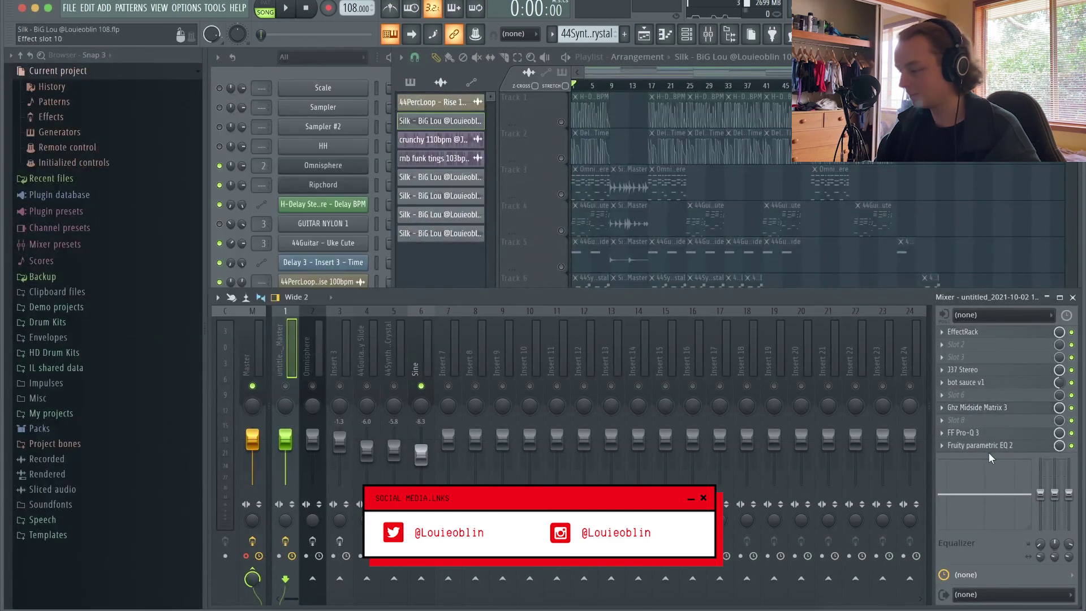
click(969, 433)
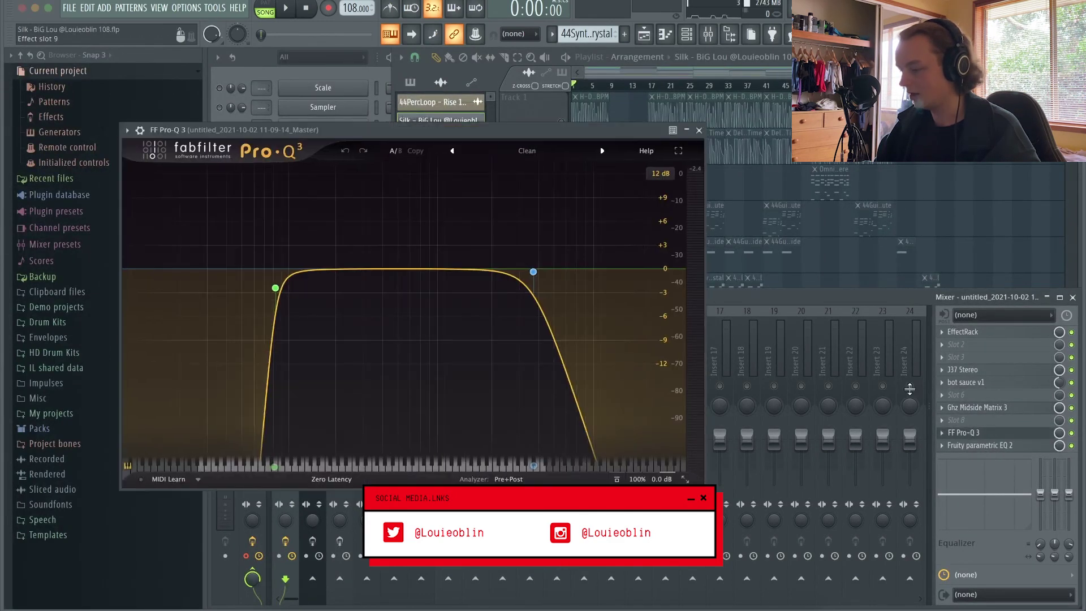
click(699, 131)
click(727, 190)
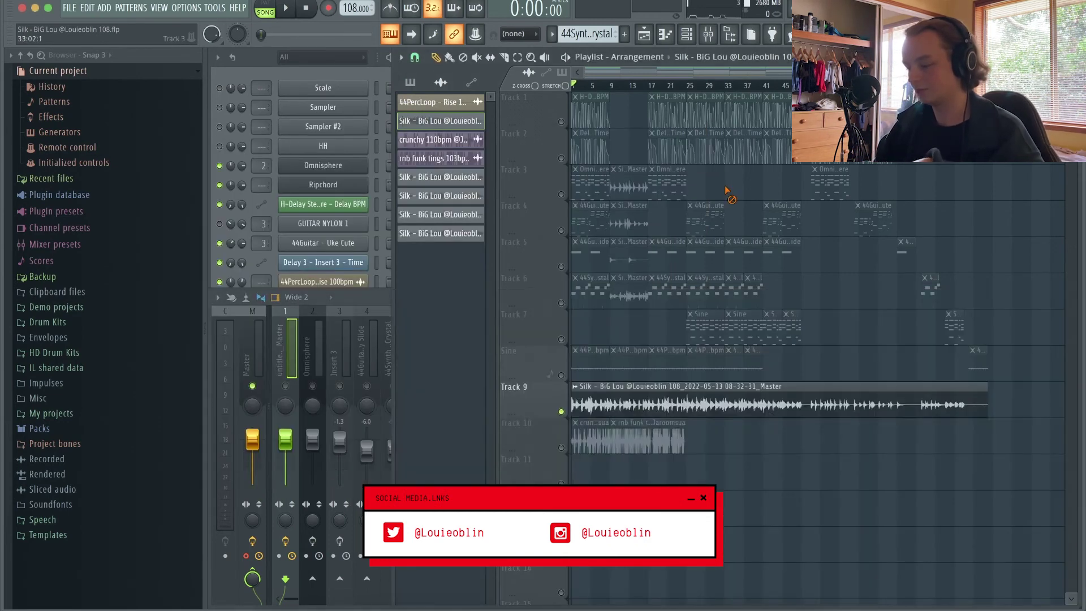